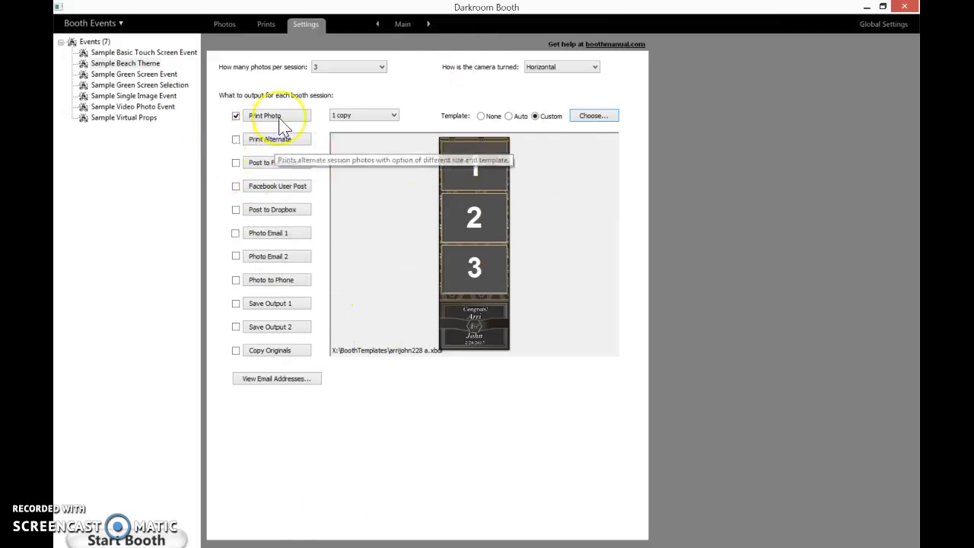
click(312, 25)
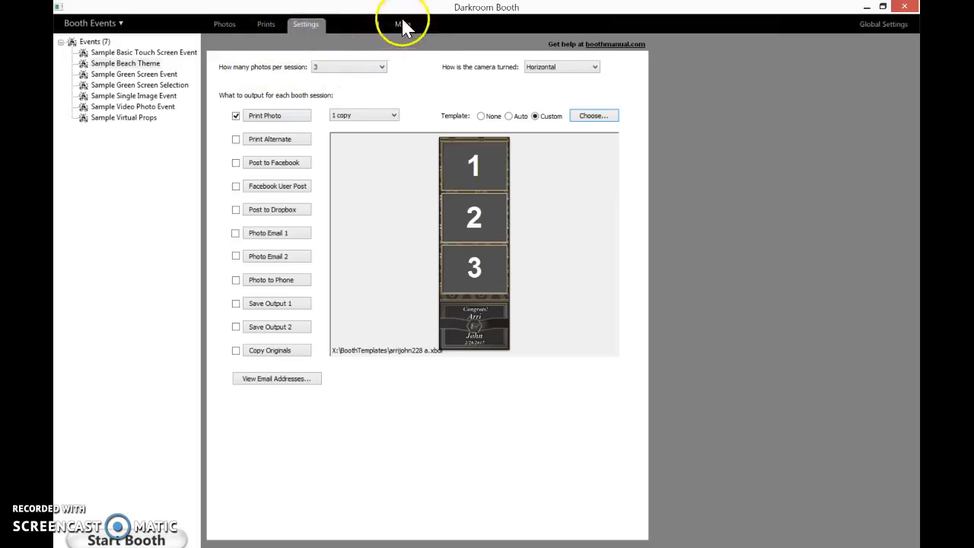
click(378, 24)
click(377, 24)
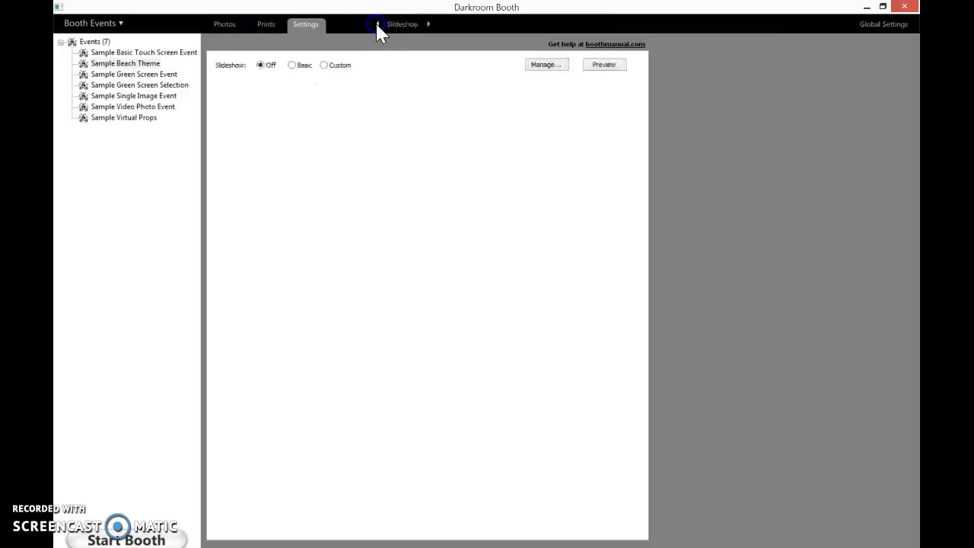
click(430, 31)
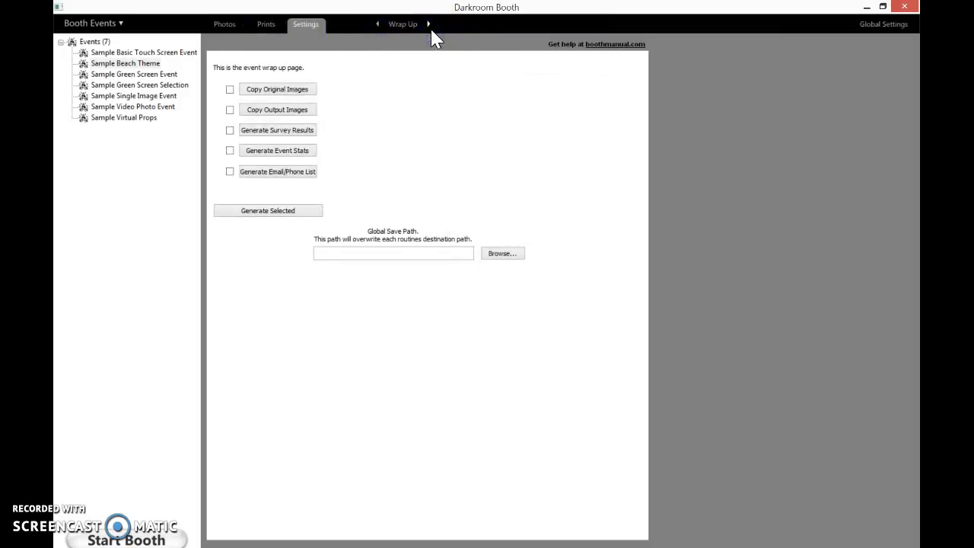
click(429, 26)
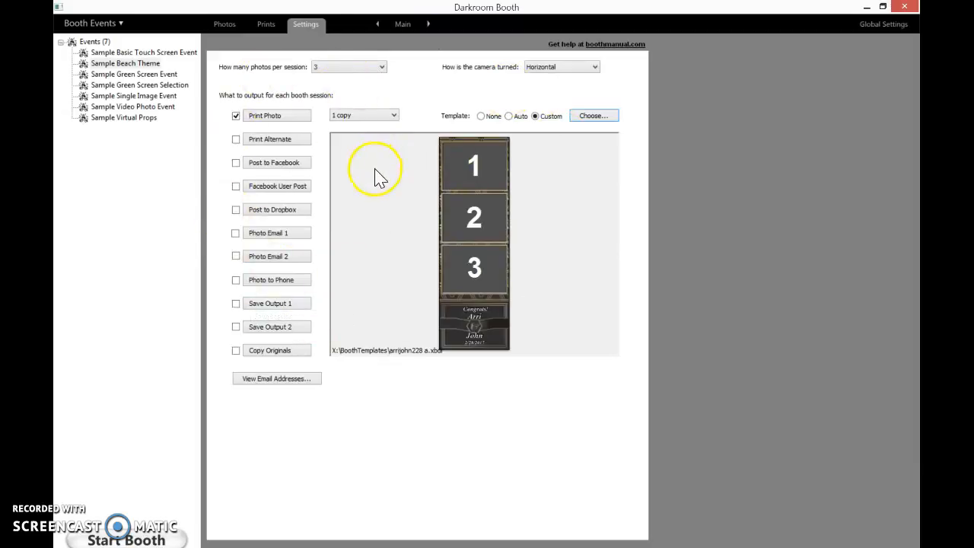
Step: Start a new template from the custom print template library and set its page size to 4x6
click(594, 117)
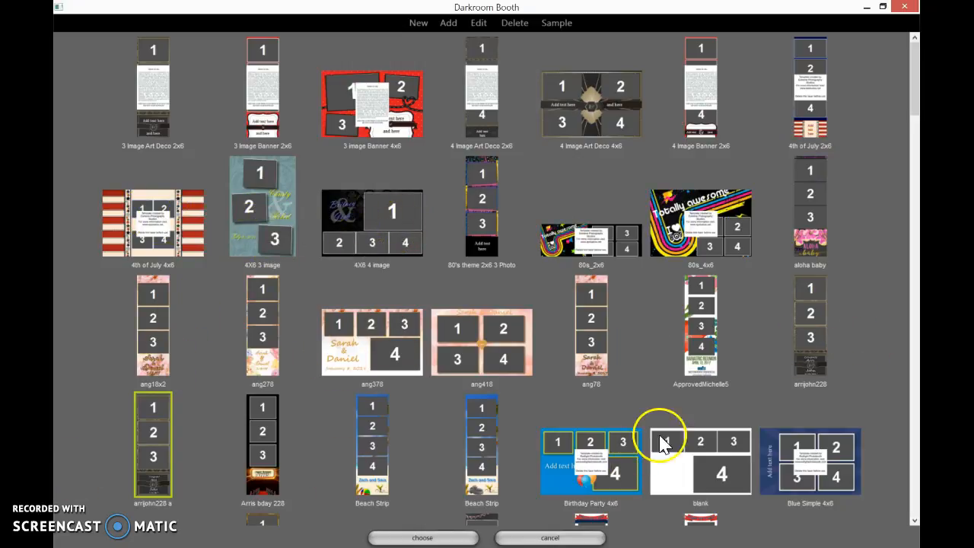
click(420, 23)
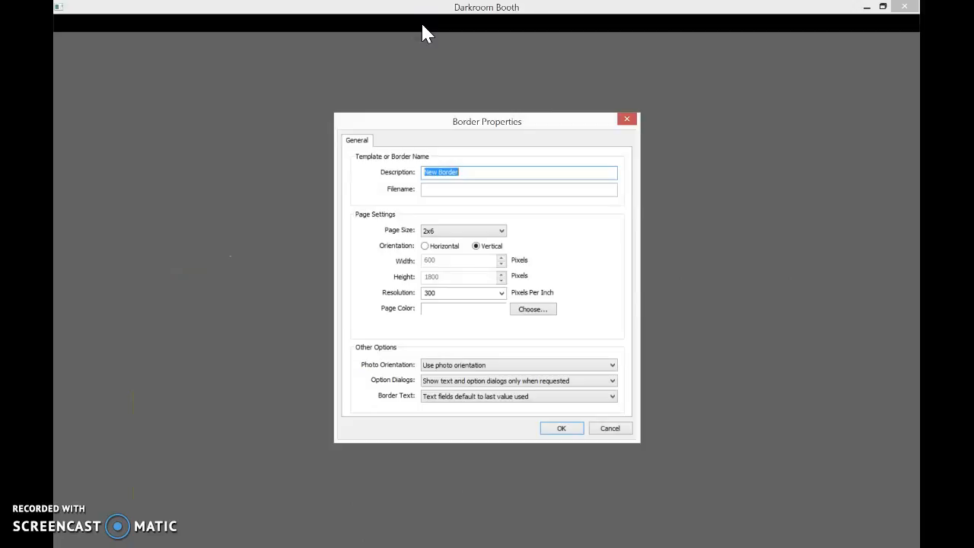
click(435, 233)
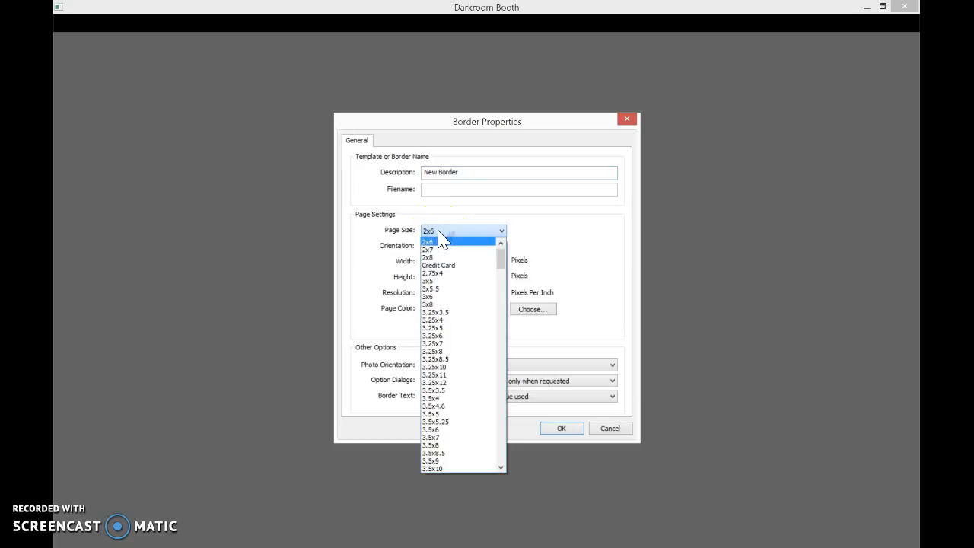
drag(500, 263, 501, 296)
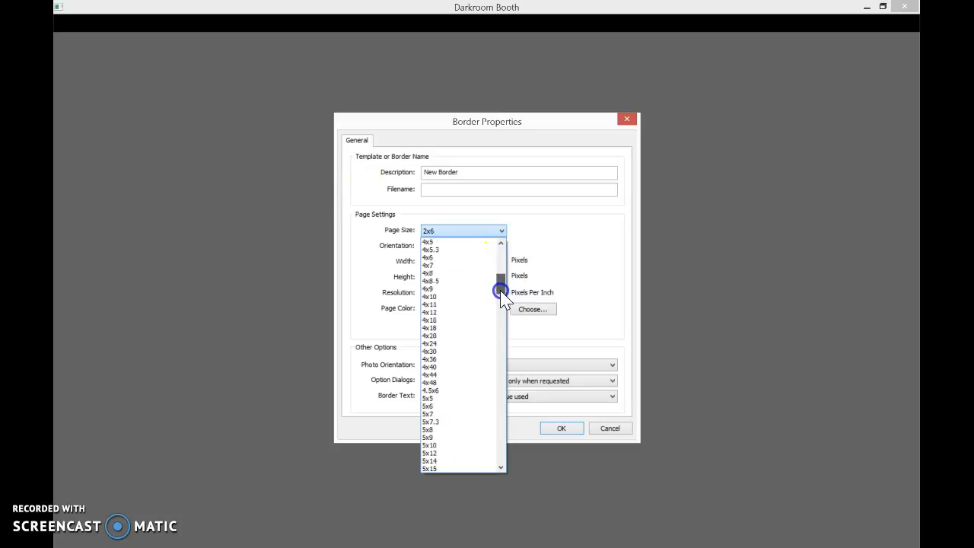
click(428, 258)
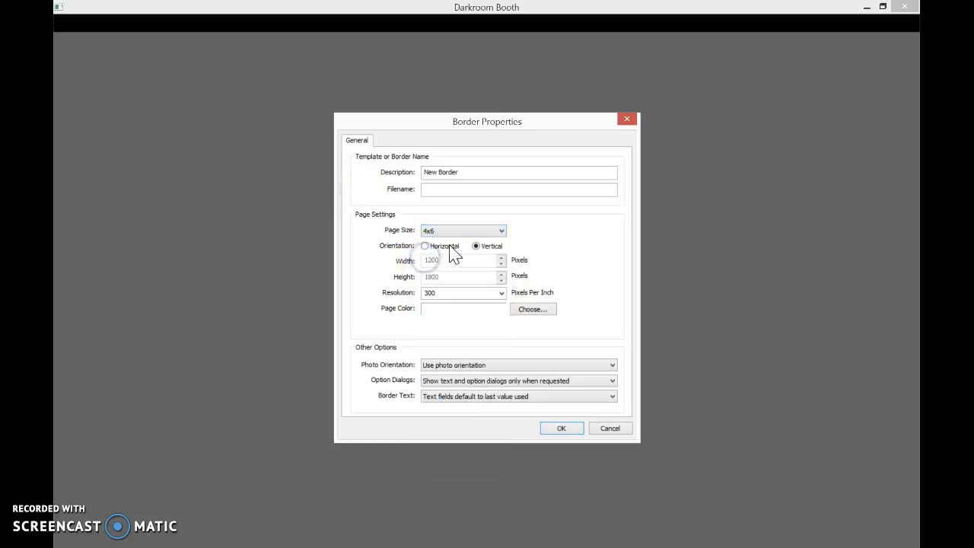
Step: Set the new template's page size to 2x6 and create the blank template
click(428, 231)
click(506, 298)
drag(501, 288, 501, 242)
click(452, 252)
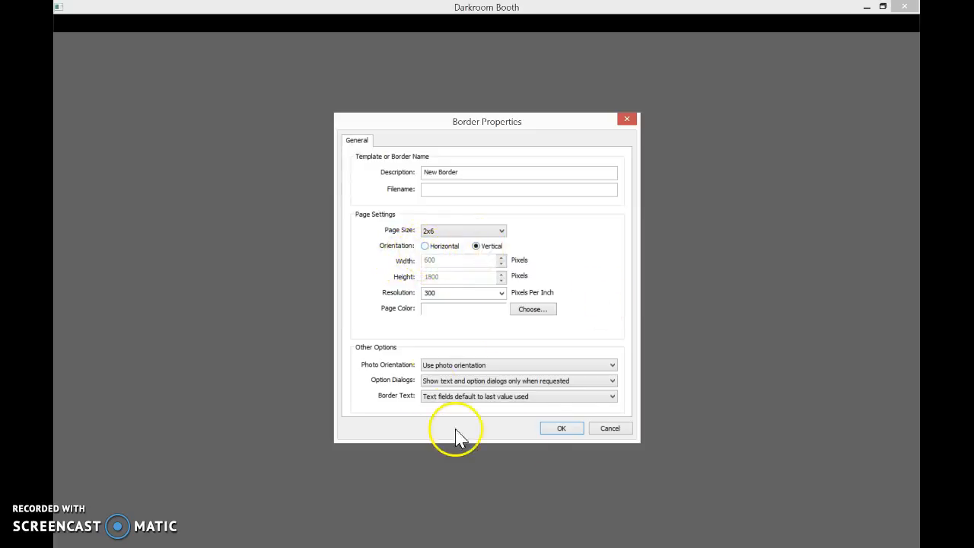
click(558, 428)
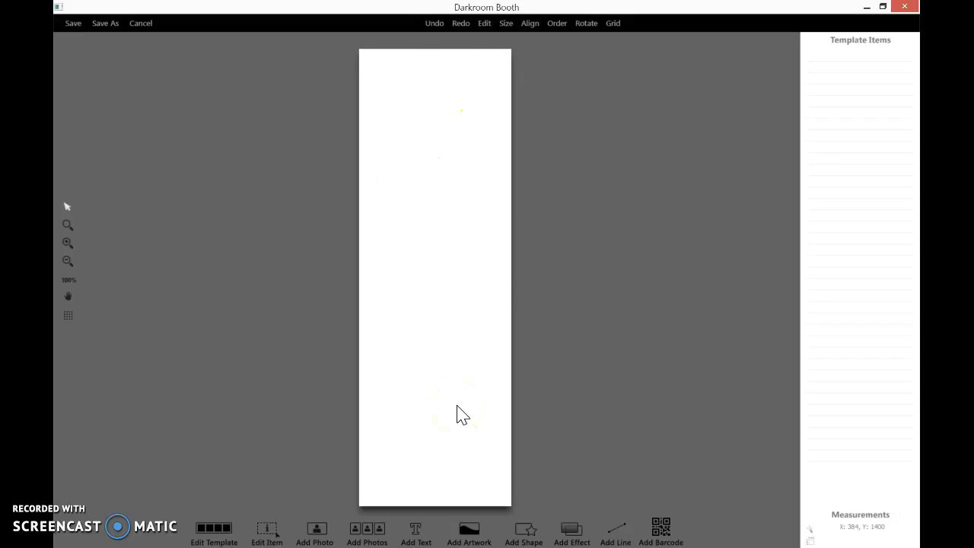
Step: Set the template's page color to the light pink basic color (red 255, green 128, blue 192)
right_click(466, 338)
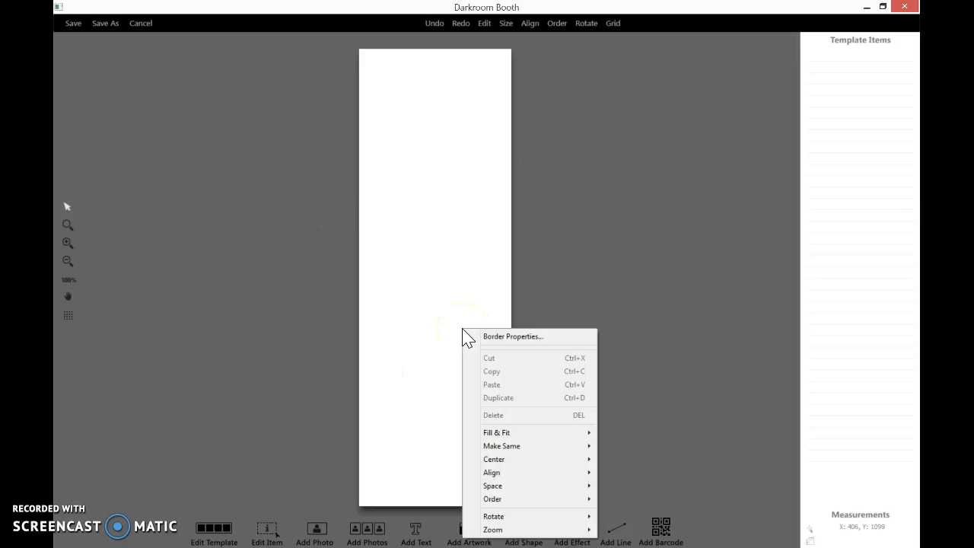
click(523, 338)
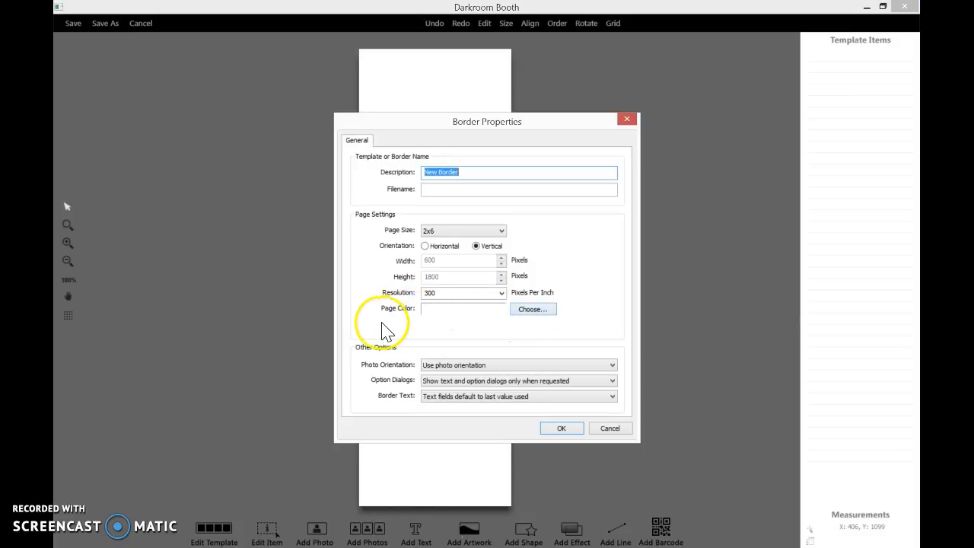
click(371, 212)
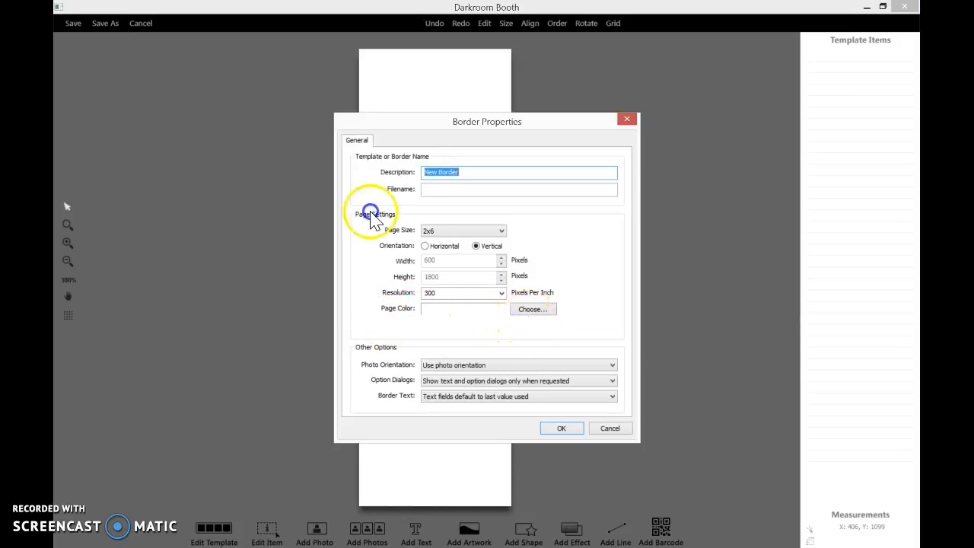
click(520, 311)
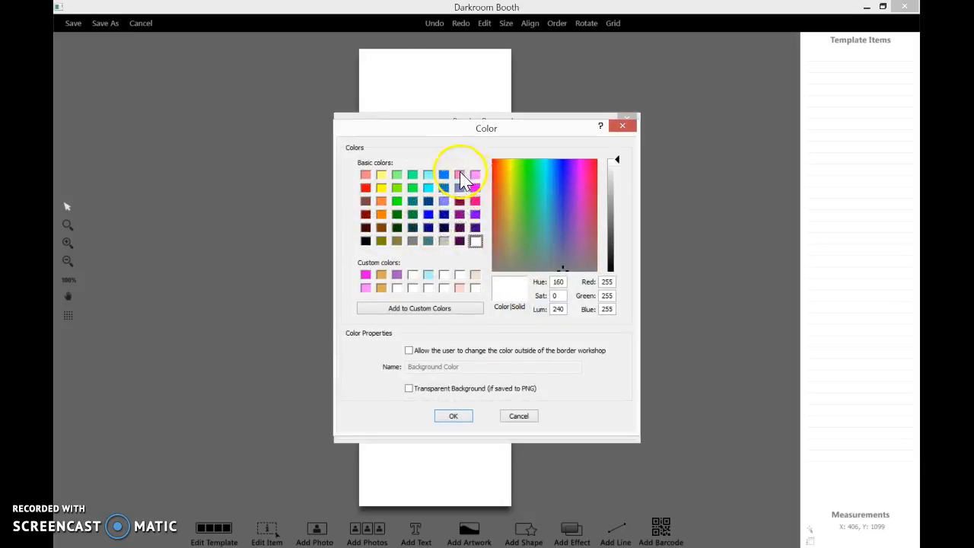
click(460, 174)
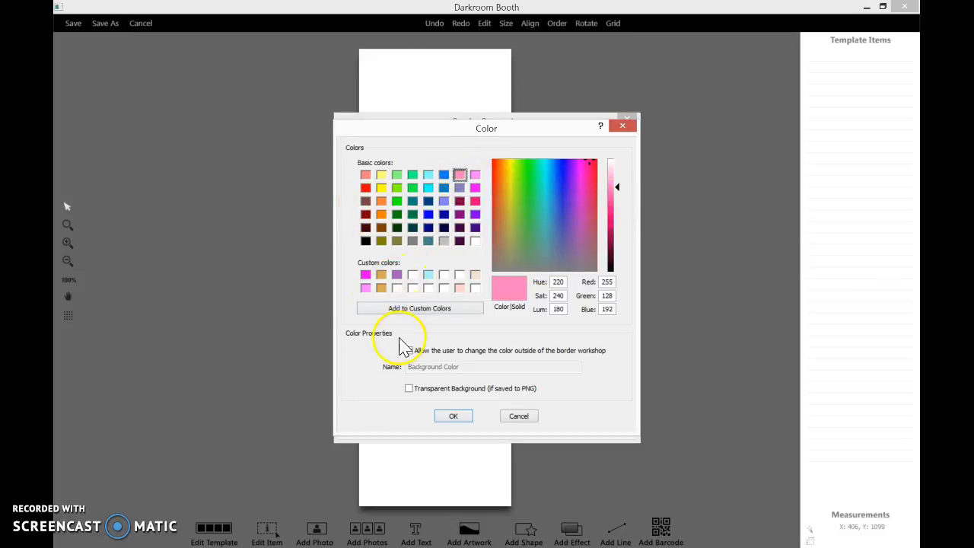
click(453, 425)
click(559, 430)
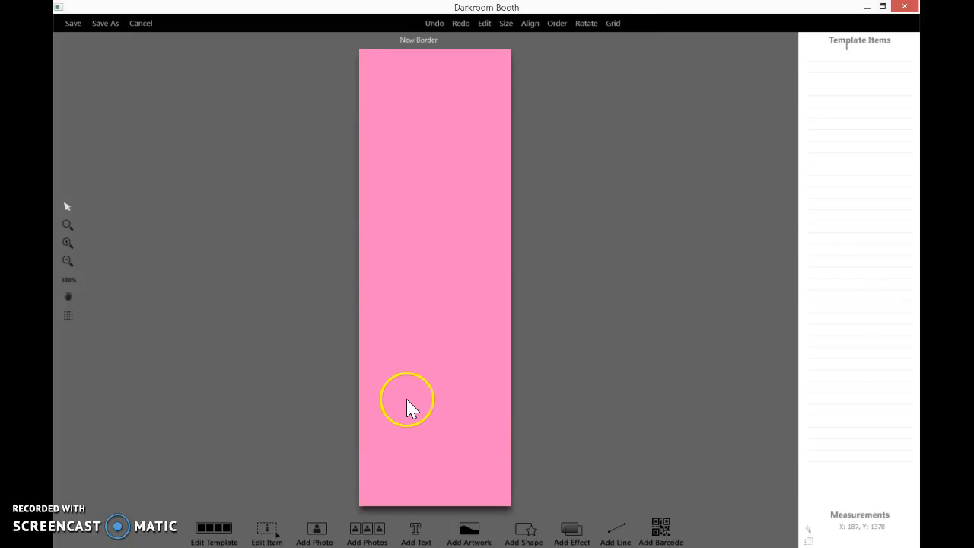
right_click(407, 400)
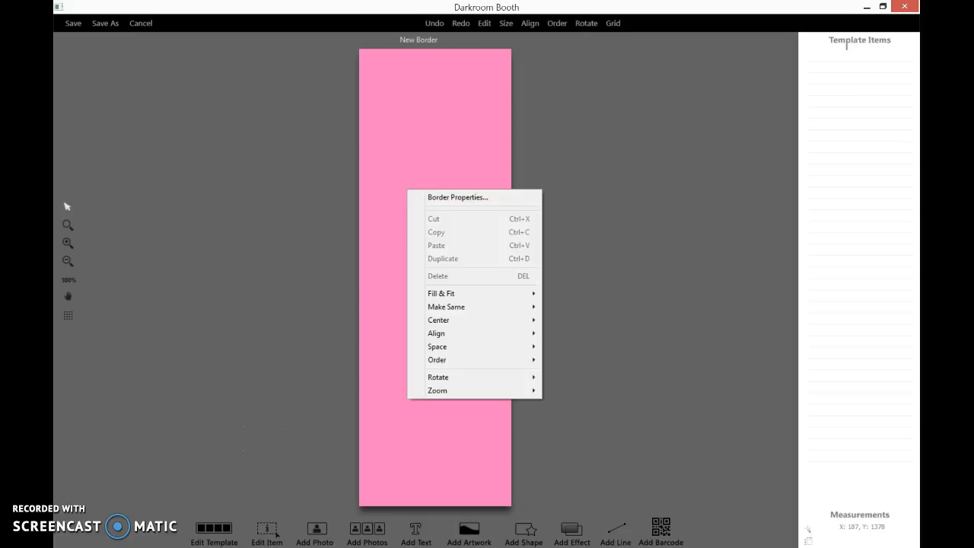
click(233, 415)
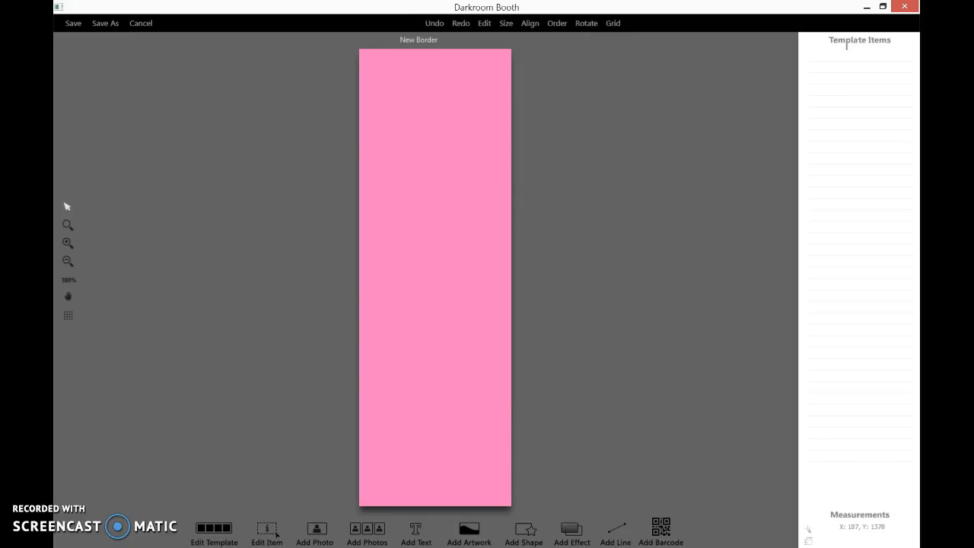
Step: Switch to the web browser and search Google for "pink background"
click(130, 545)
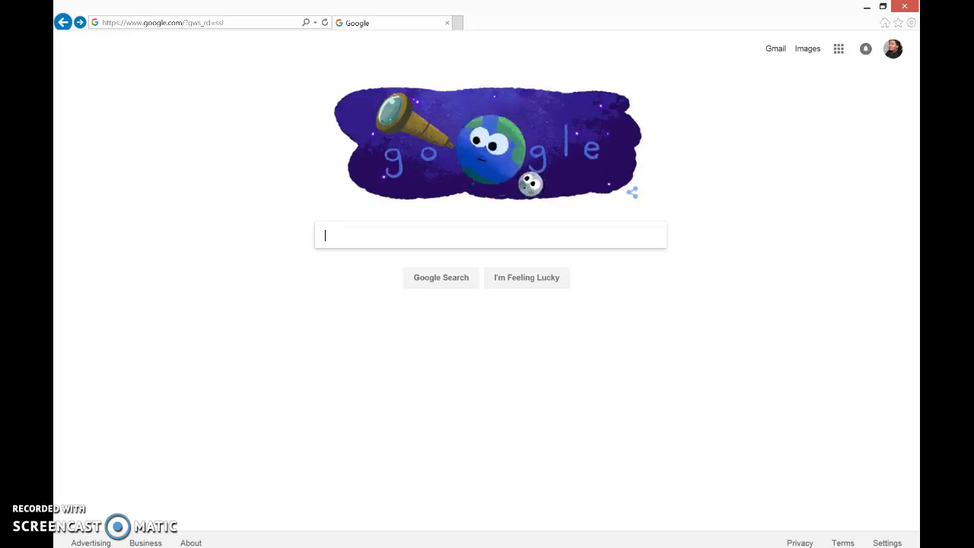
text(pin)
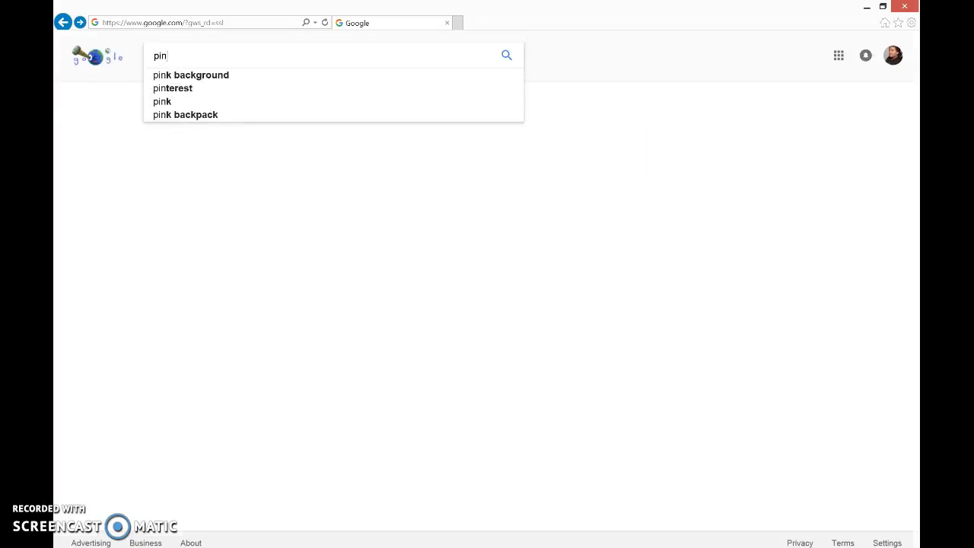
text(k backgroundk)
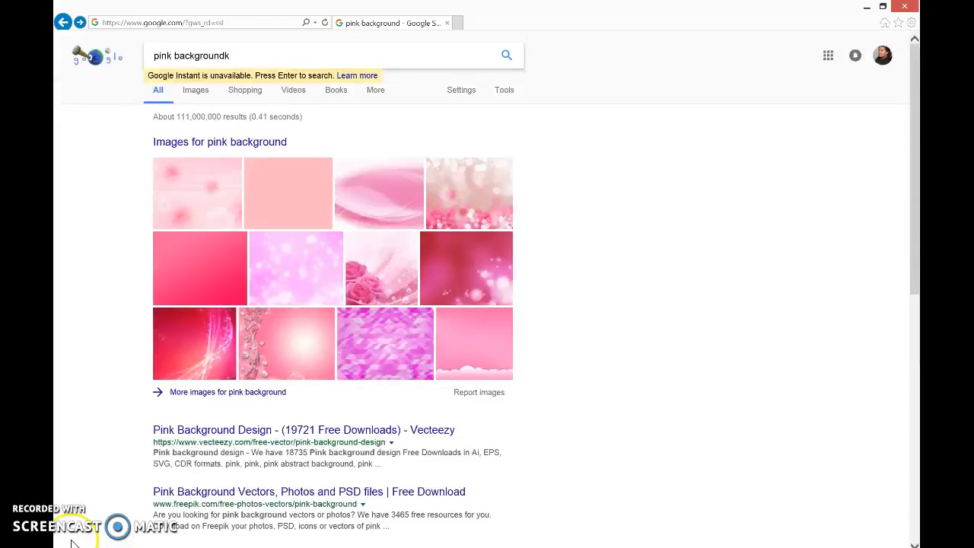
Step: Refine the Google query to "pink gradient background" and show its image results
click(175, 54)
text(g)
text(r)
text(a )
text(d)
text(ient)
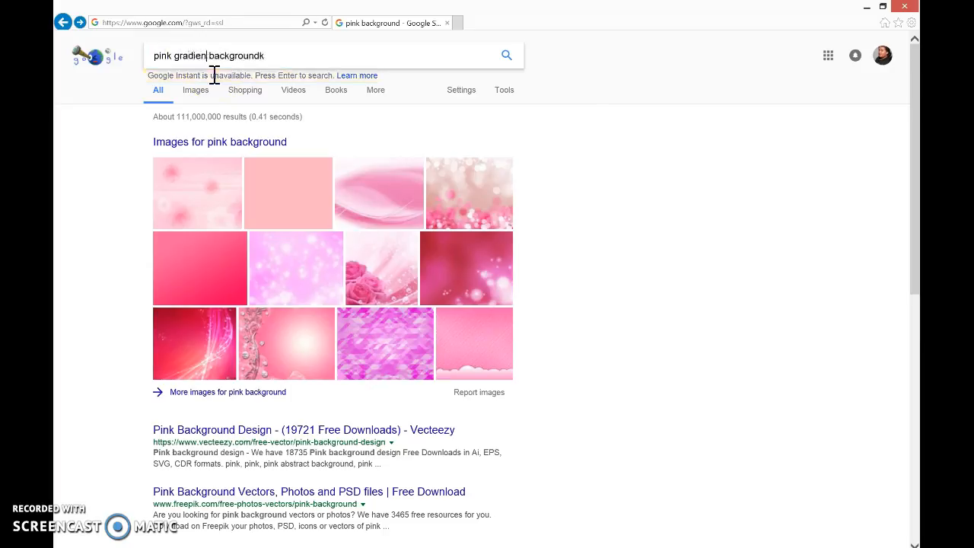
click(288, 55)
key(BackSpace)
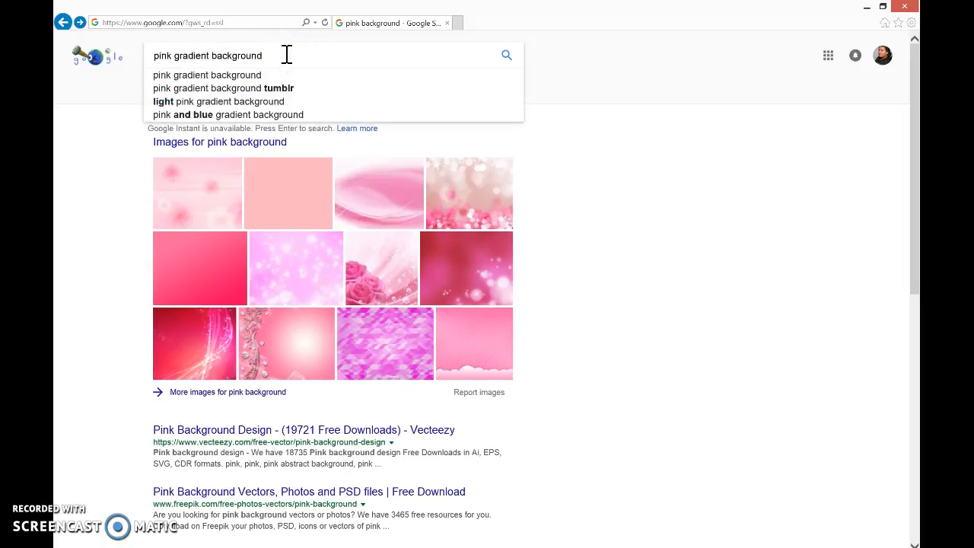
key(Return)
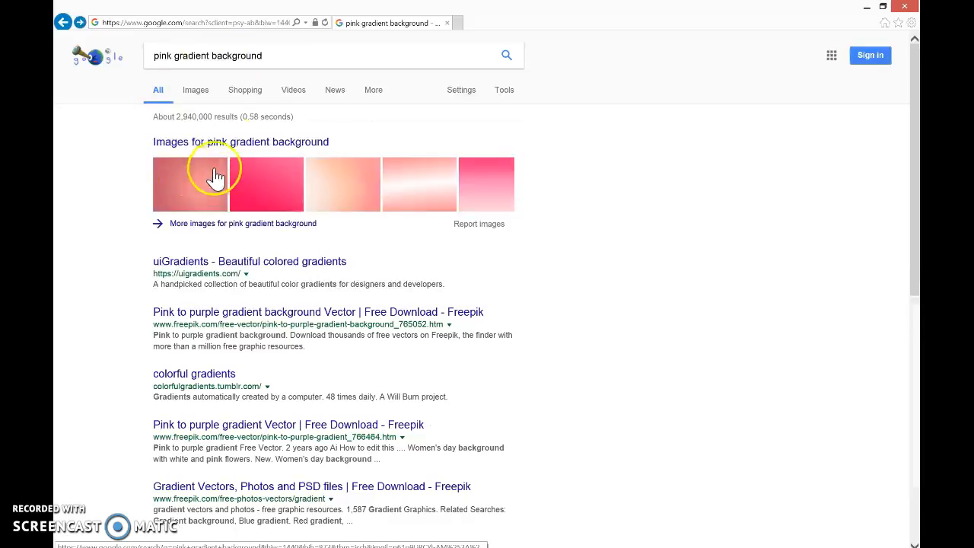
click(192, 92)
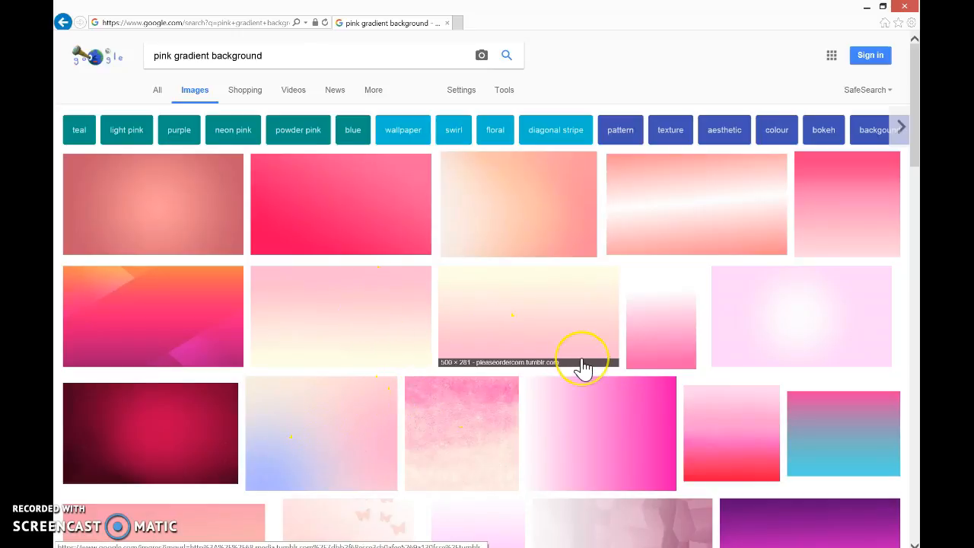
Step: Find the magenta-to-white horizontal gradient among the image results and open its preview
scroll(583, 368, down, 2)
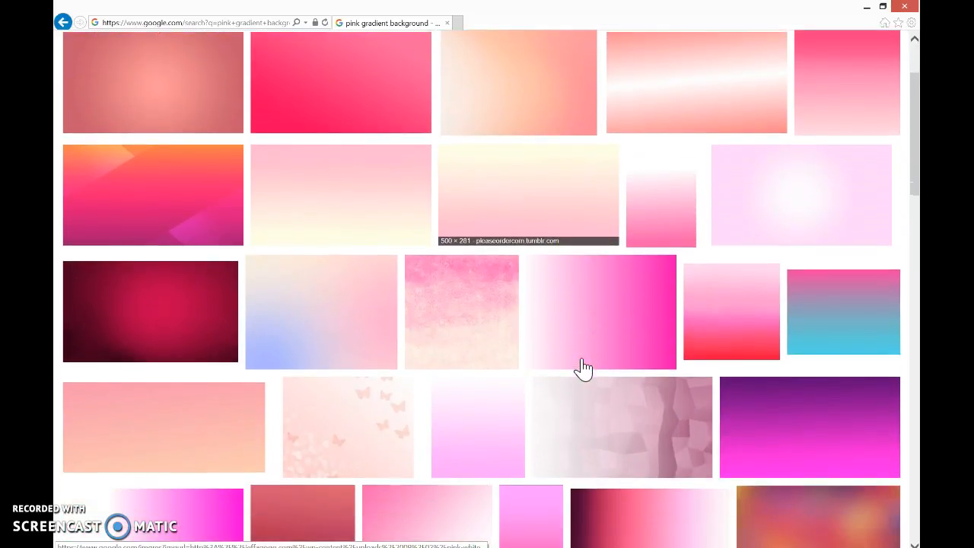
scroll(583, 368, down, 2)
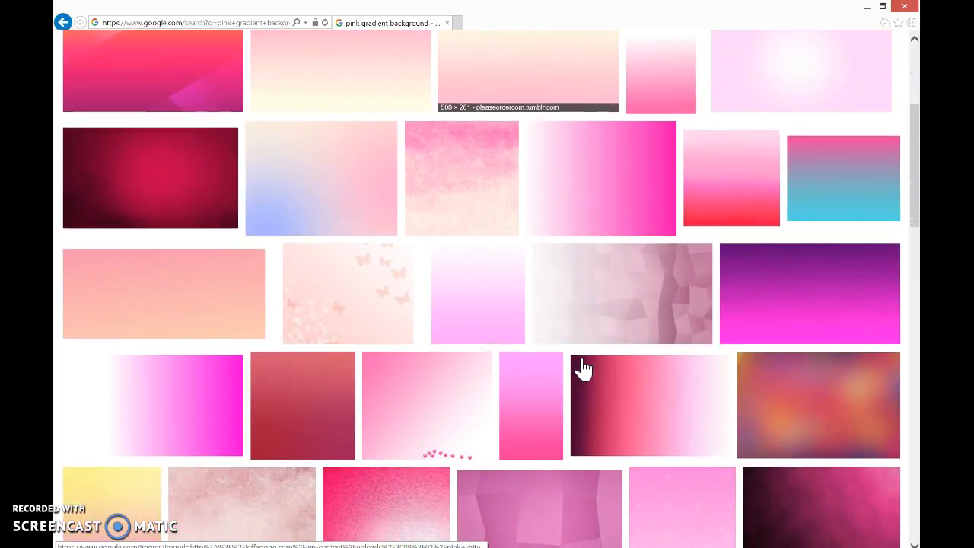
scroll(583, 368, down, 1)
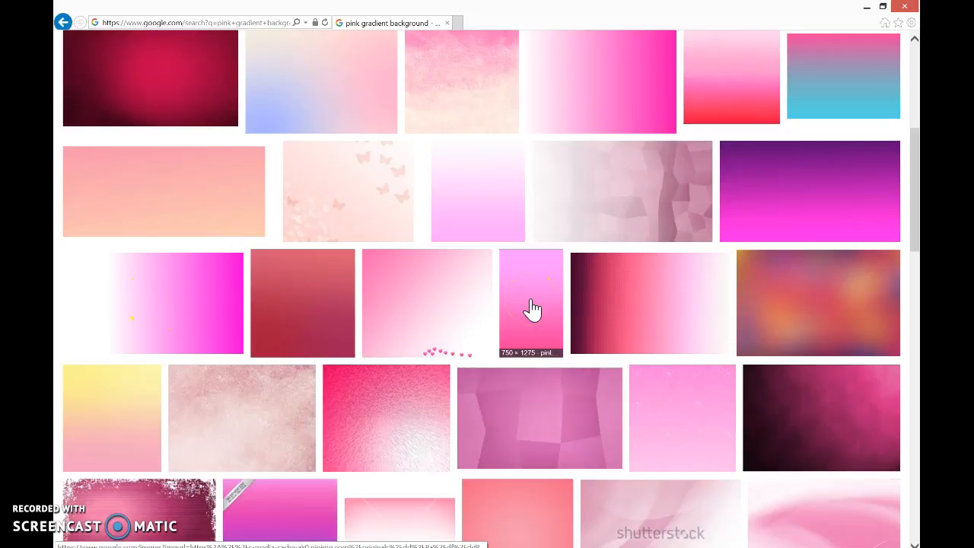
click(187, 327)
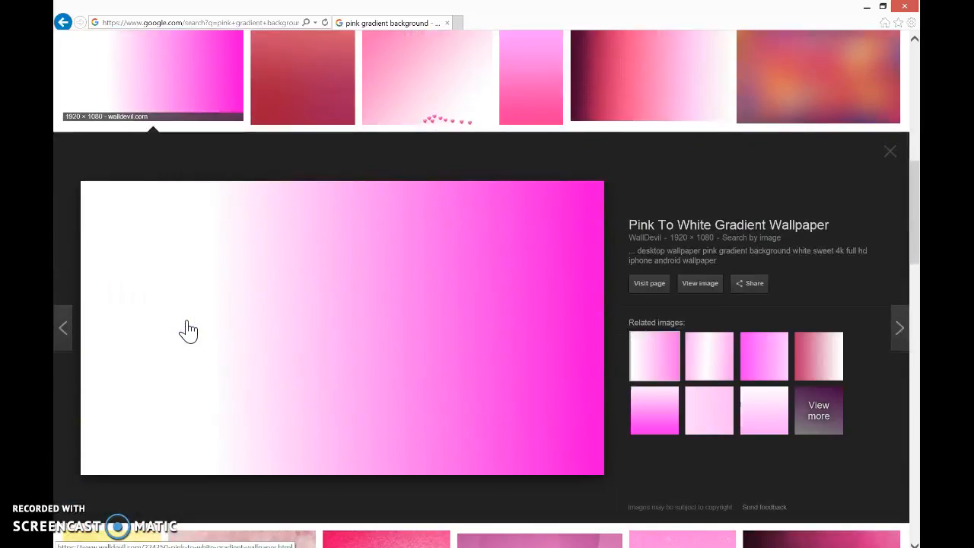
Step: Save the previewed Pink To White Gradient Wallpaper to the Desktop as a PNG and return to Darkroom Booth
right_click(294, 304)
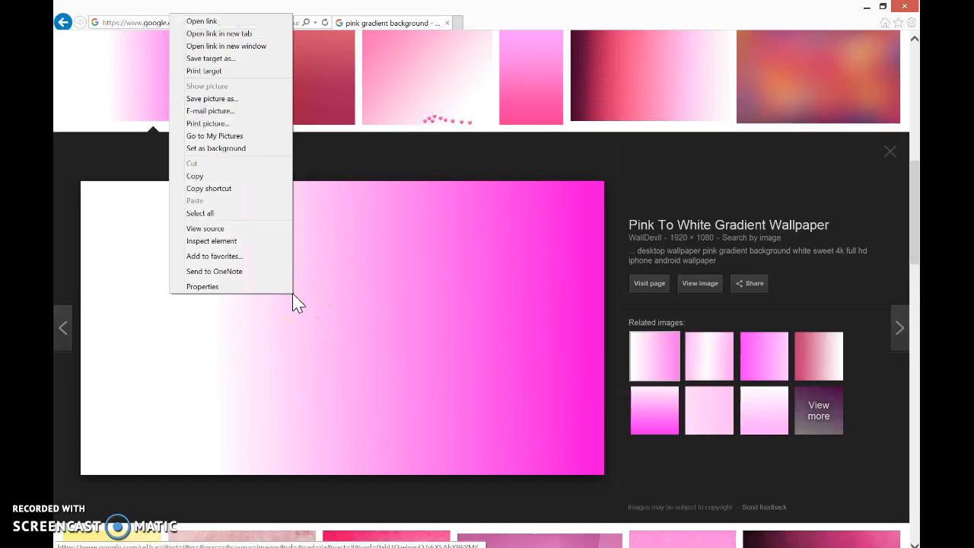
click(256, 99)
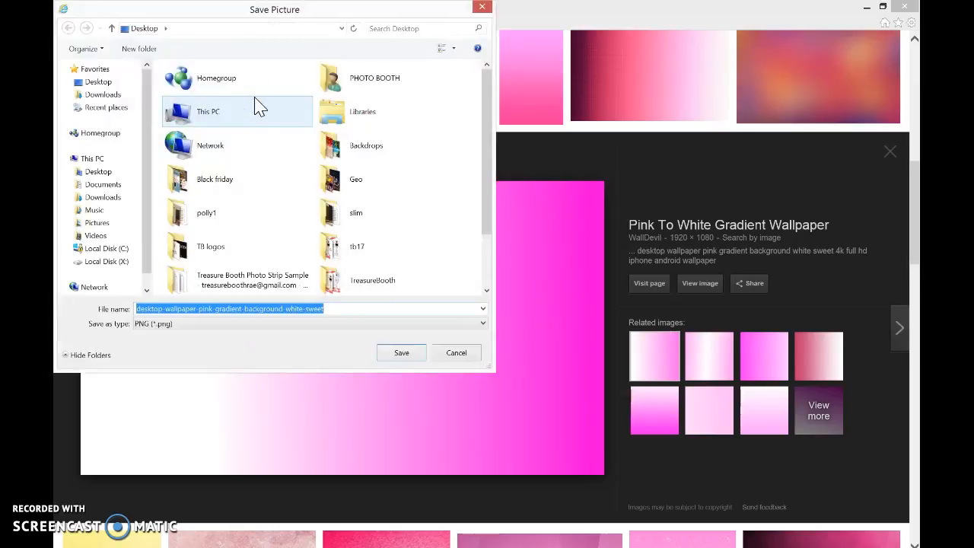
click(104, 85)
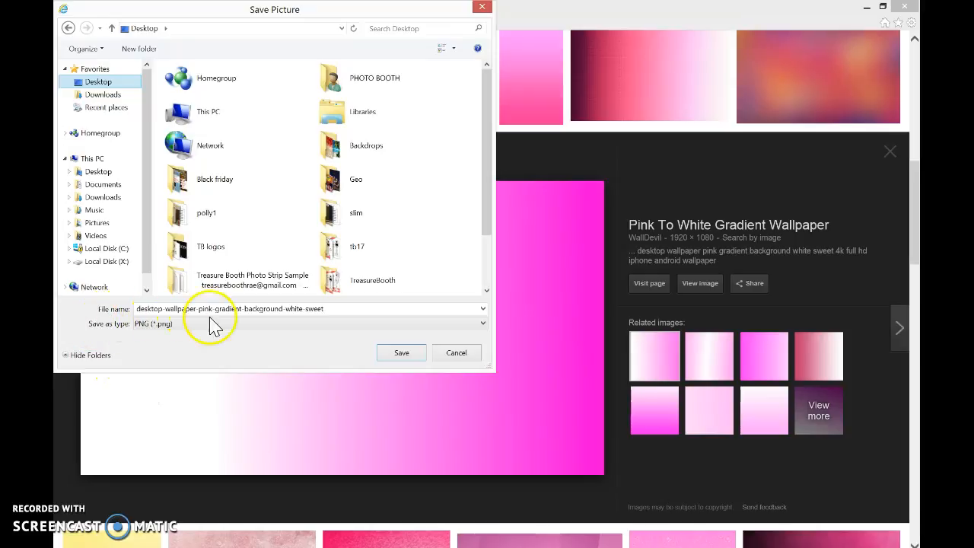
click(402, 355)
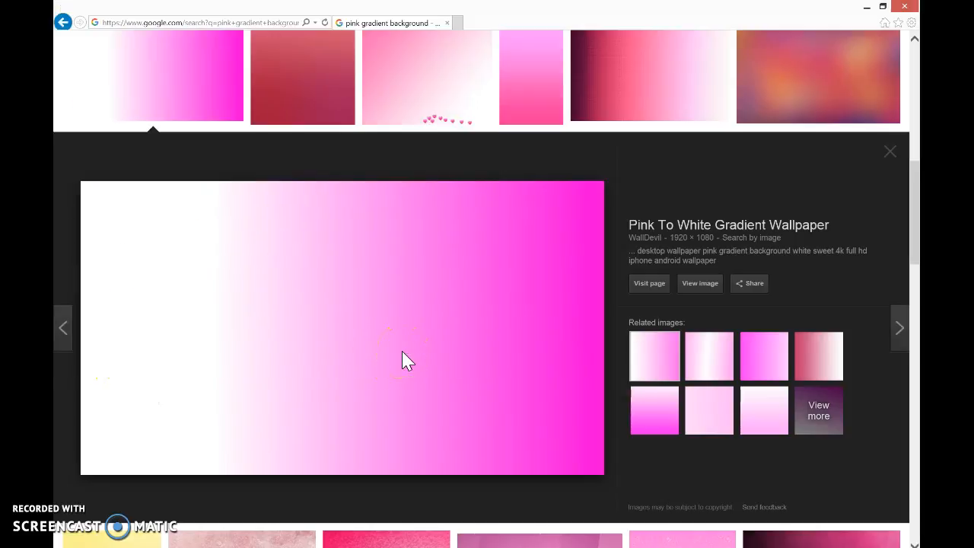
click(867, 7)
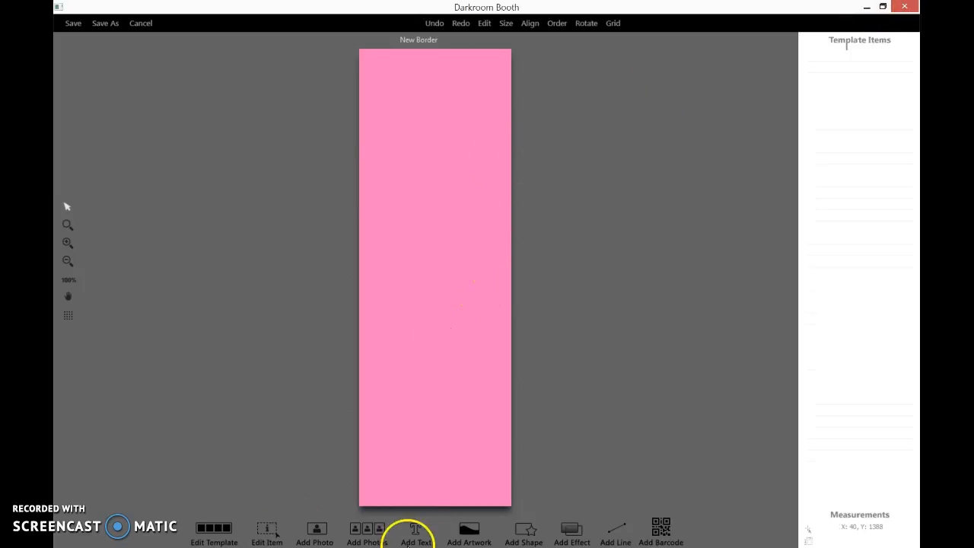
Step: Add the downloaded desktop-wallpaper-pink-gradient image from the Desktop to the template as a single graphic object
click(469, 533)
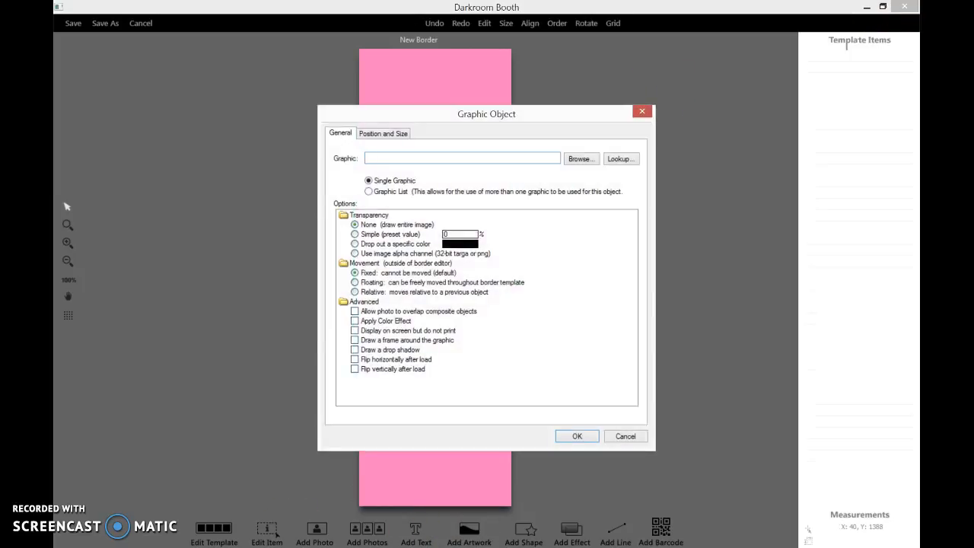
click(578, 158)
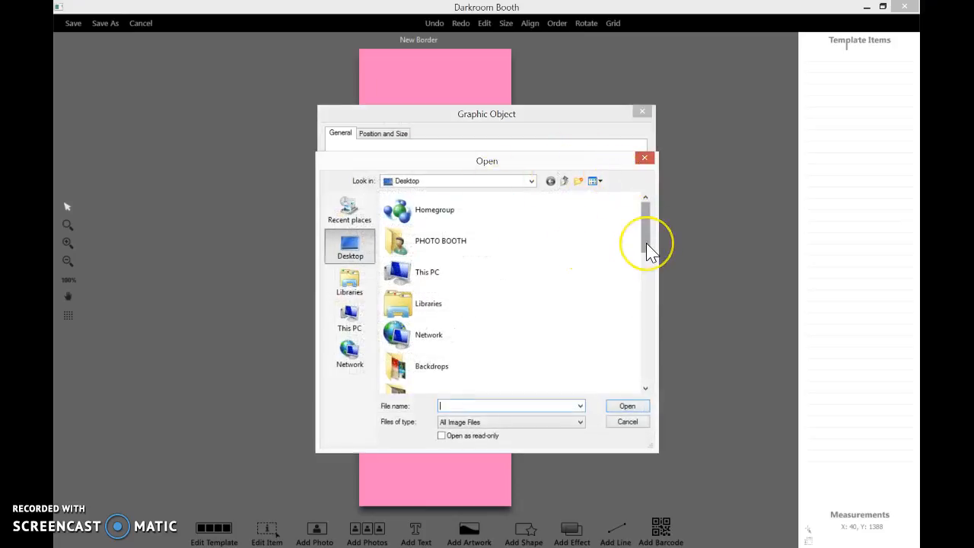
drag(647, 245, 653, 332)
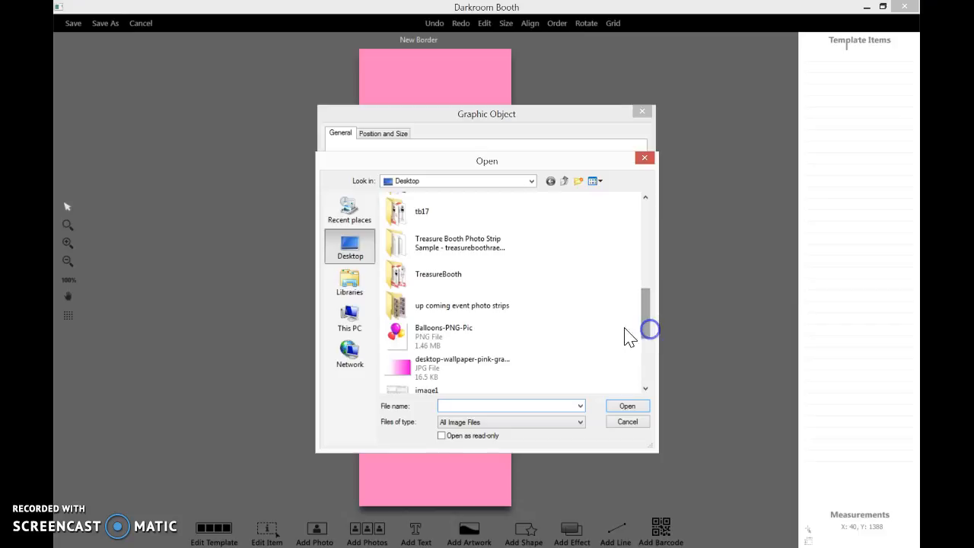
double_click(445, 362)
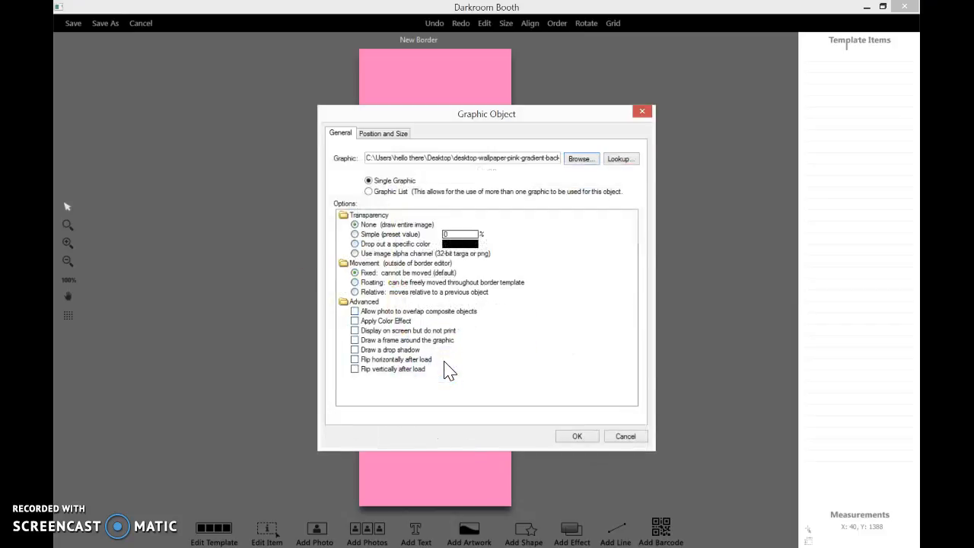
click(573, 436)
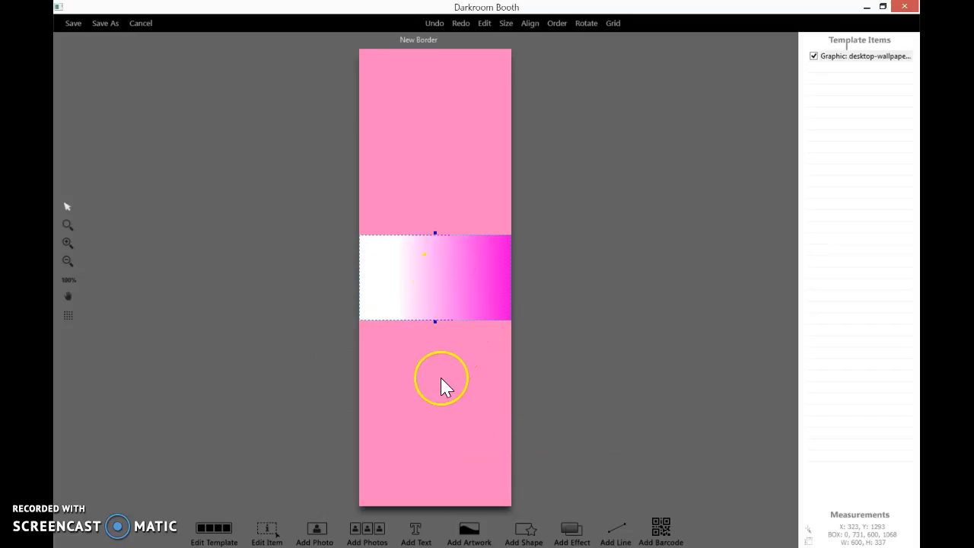
Step: Rotate the gradient graphic 90° clockwise and a further 180° so its magenta end is uppermost
right_click(428, 287)
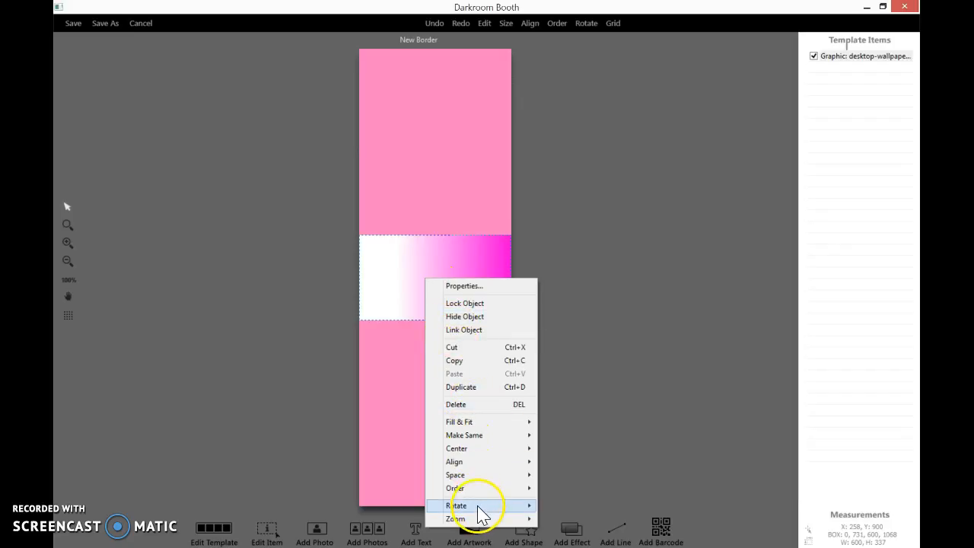
mouse_move(479, 508)
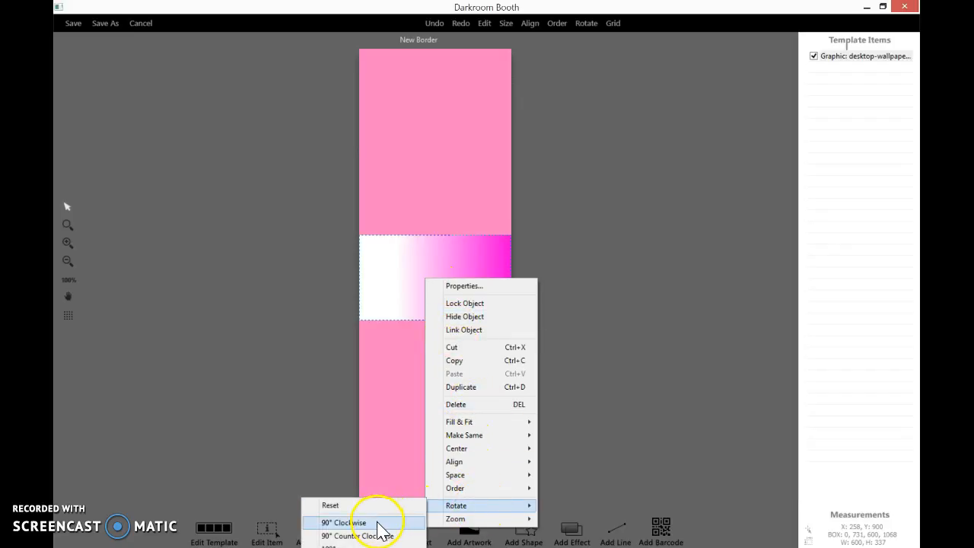
click(344, 523)
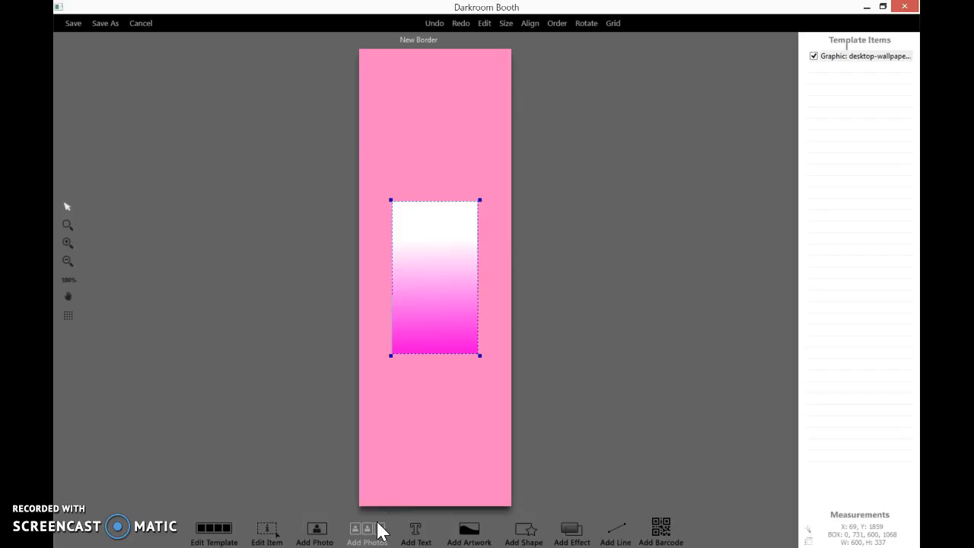
right_click(419, 245)
mouse_move(509, 473)
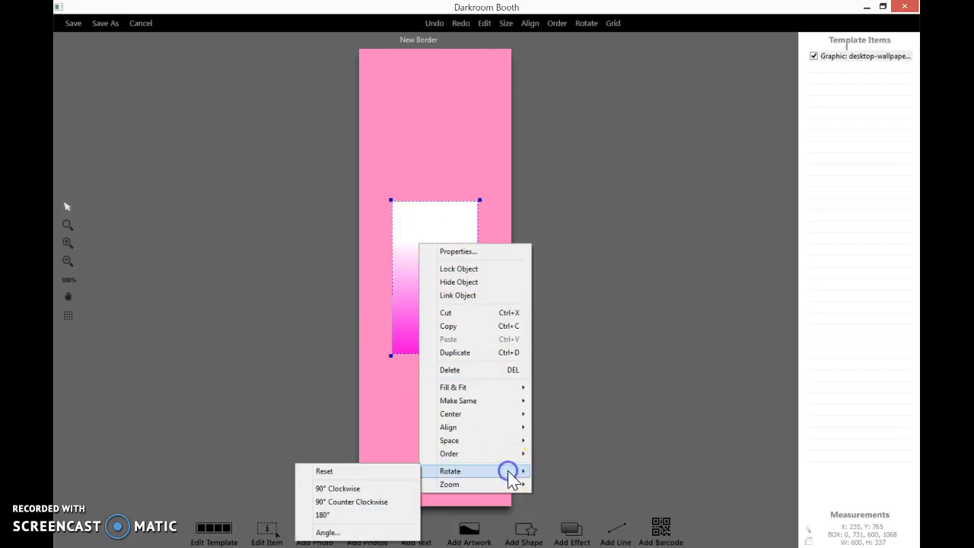
click(372, 516)
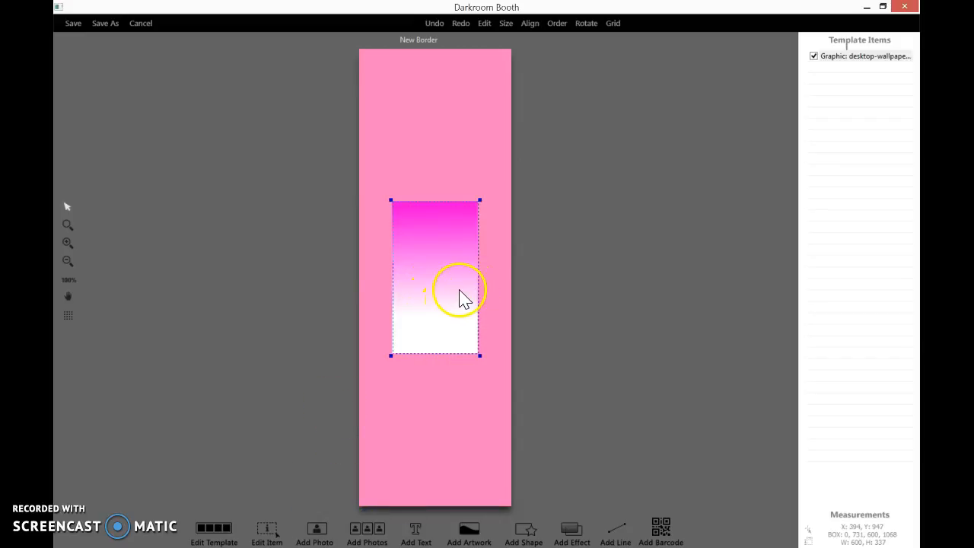
Step: Enlarge the gradient graphic to about 1929 x 1148 and position it to cover the whole photo strip
drag(460, 293, 418, 135)
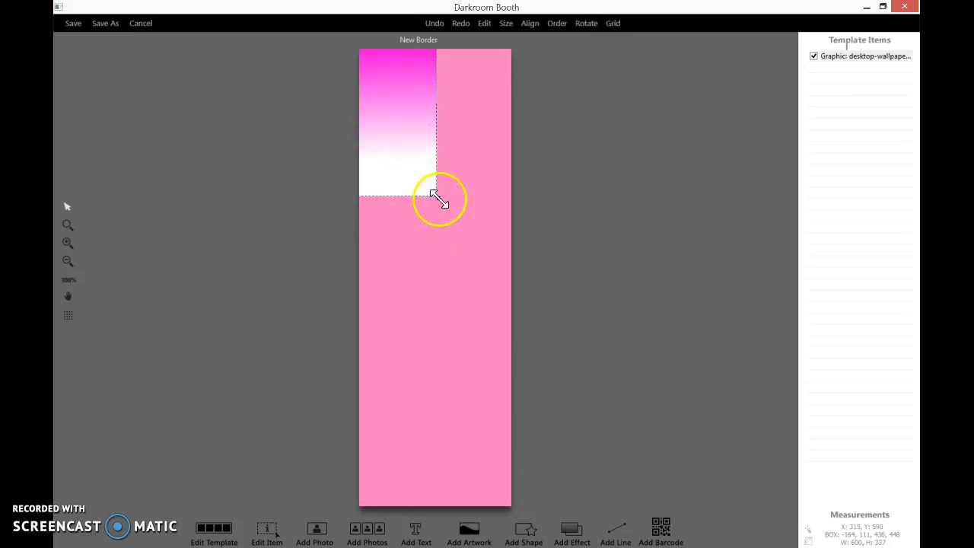
drag(439, 199, 668, 436)
drag(452, 283, 473, 297)
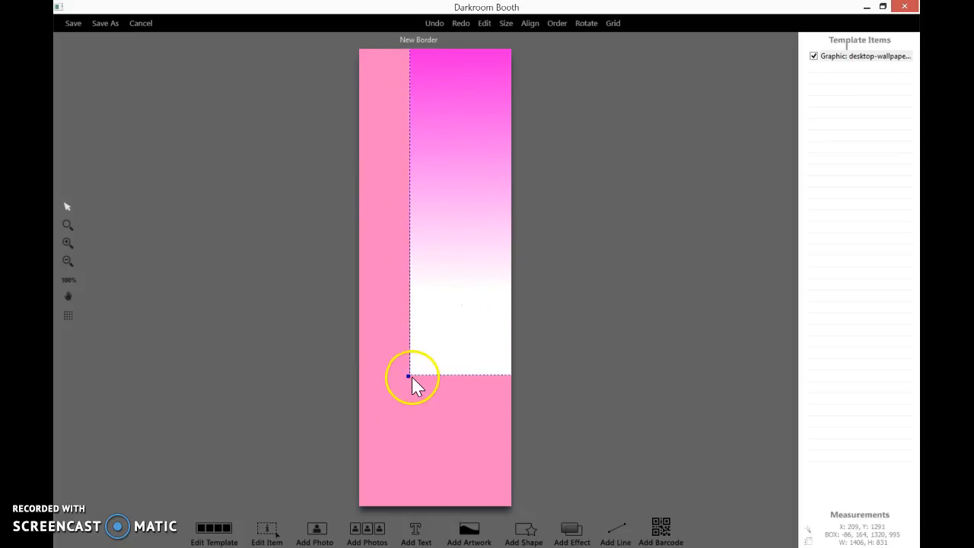
drag(407, 377, 356, 545)
drag(423, 394, 471, 424)
drag(383, 490, 340, 524)
drag(433, 467, 397, 480)
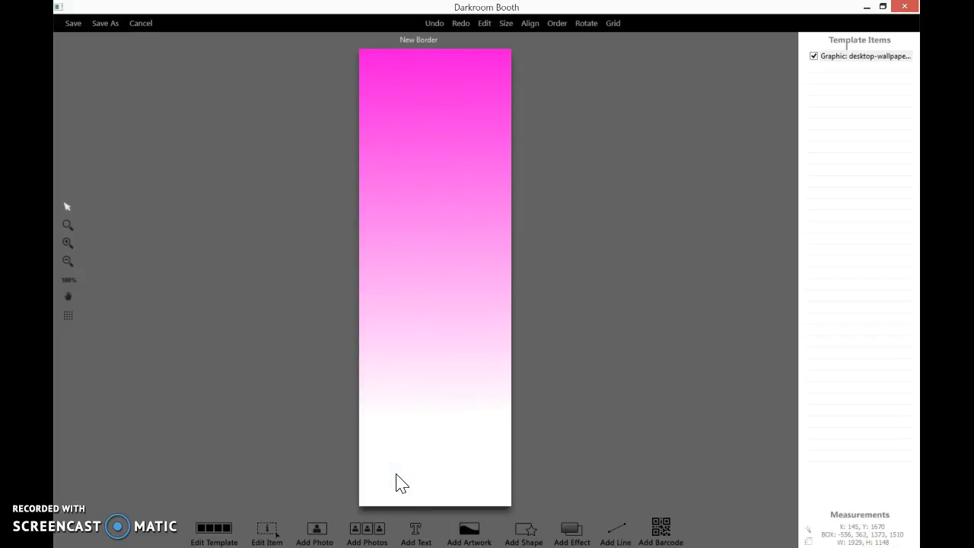
Step: Add a photo composite with 4 rows and 1 column, shortening it to about 525 x 1547 to leave space at the strip's bottom
click(365, 532)
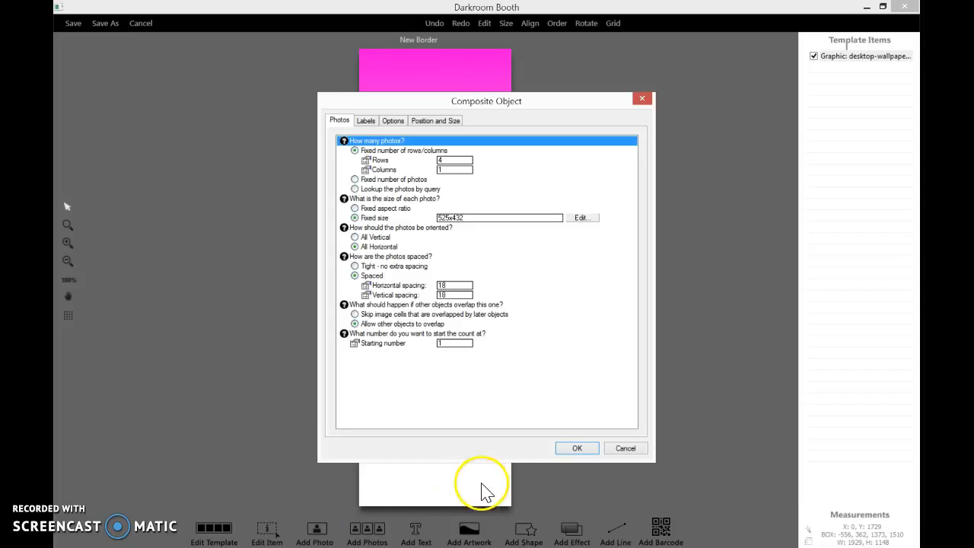
click(582, 449)
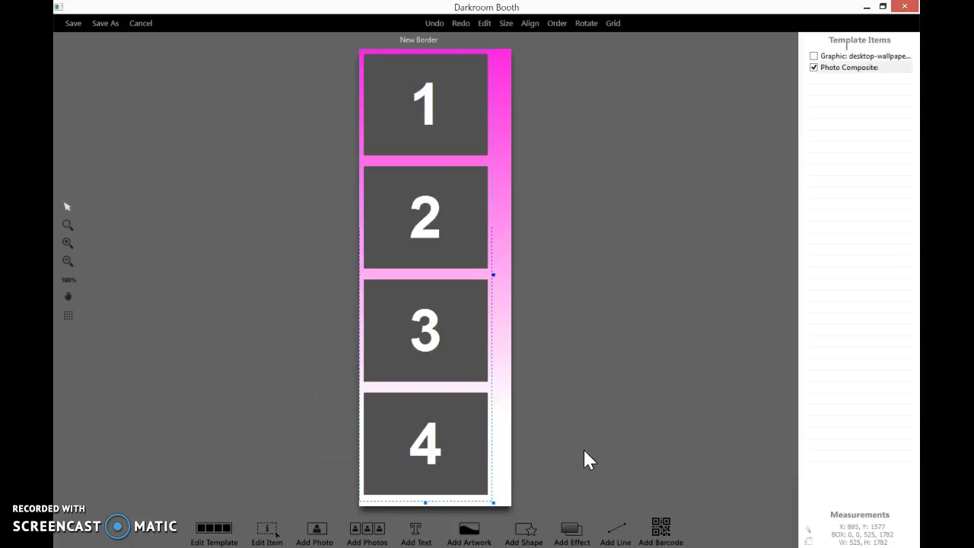
mouse_move(424, 370)
mouse_down()
mouse_move(440, 359)
mouse_move(431, 360)
mouse_up()
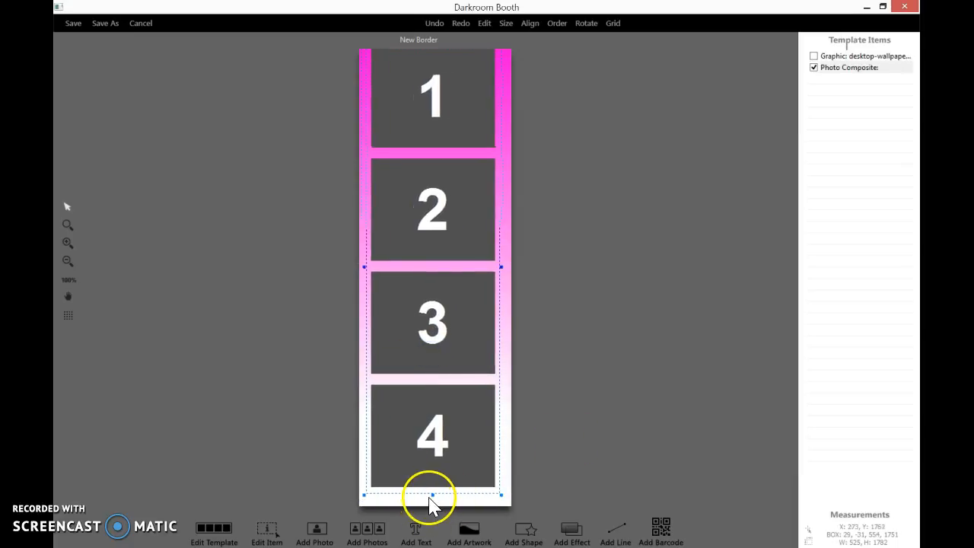
drag(431, 495, 431, 436)
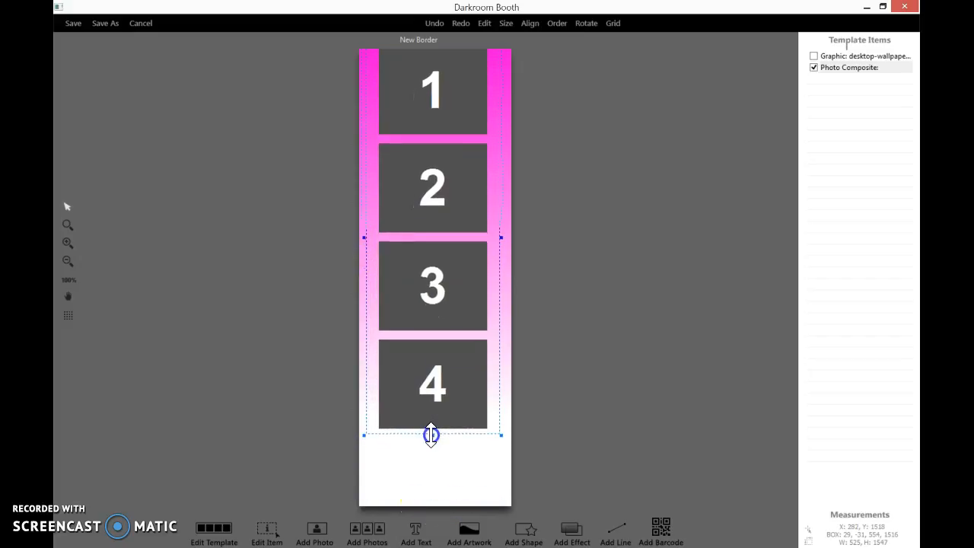
mouse_move(446, 326)
mouse_down()
mouse_move(442, 363)
mouse_move(443, 333)
mouse_move(446, 344)
mouse_up()
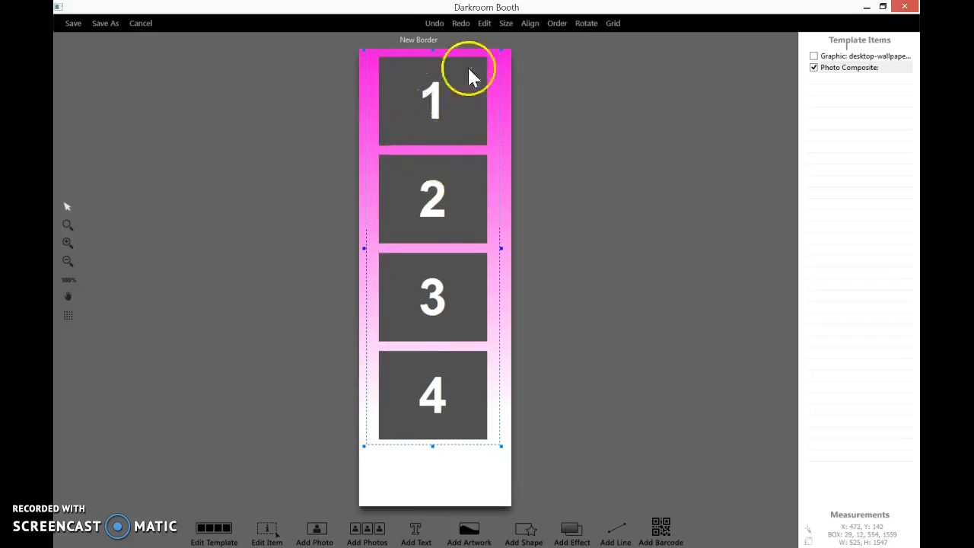
Step: Set the photo composite's fixed photo size to 1 x 1½ Proof
double_click(435, 224)
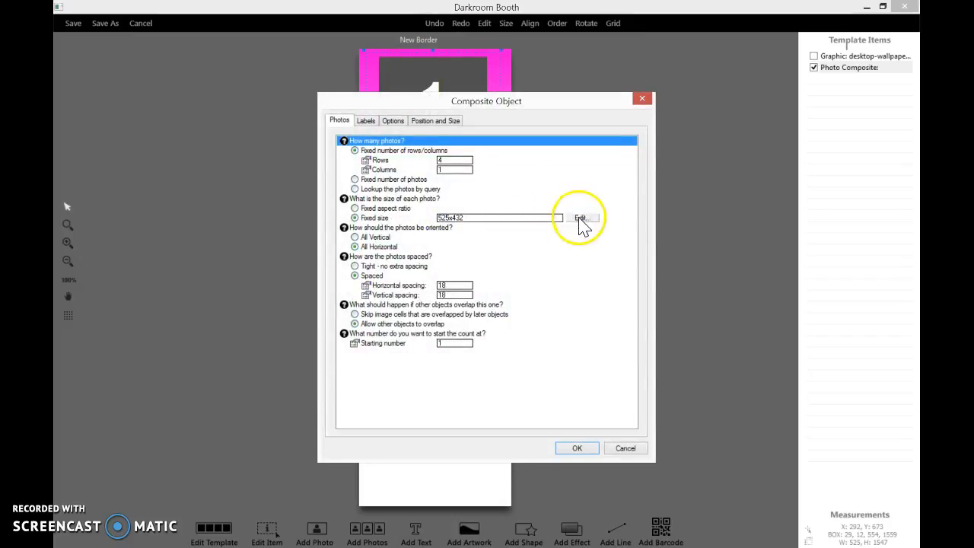
click(580, 220)
click(419, 255)
click(552, 256)
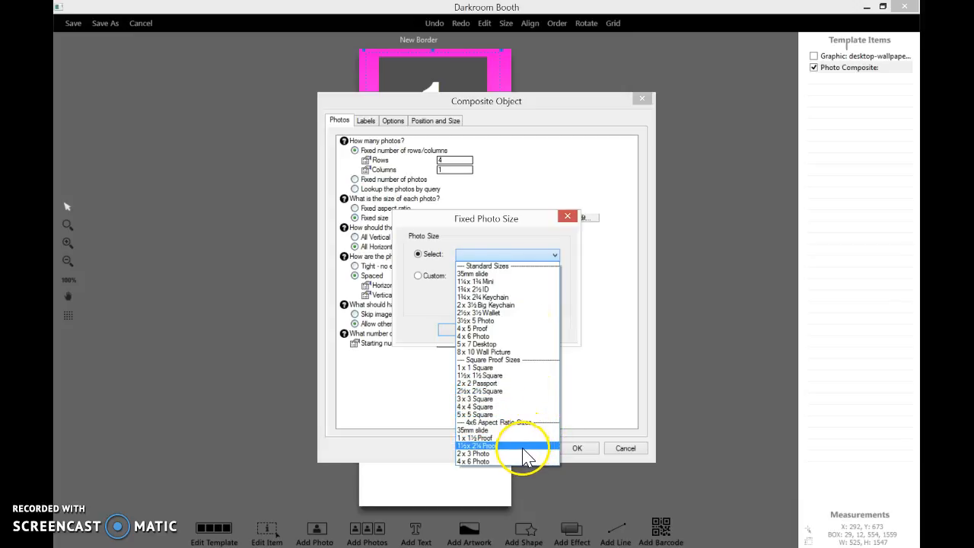
click(488, 438)
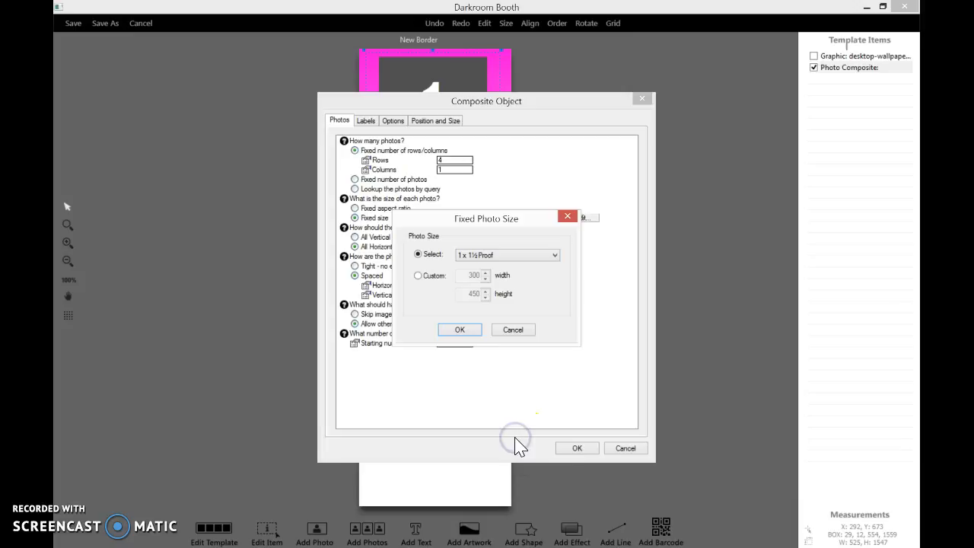
click(471, 329)
click(406, 300)
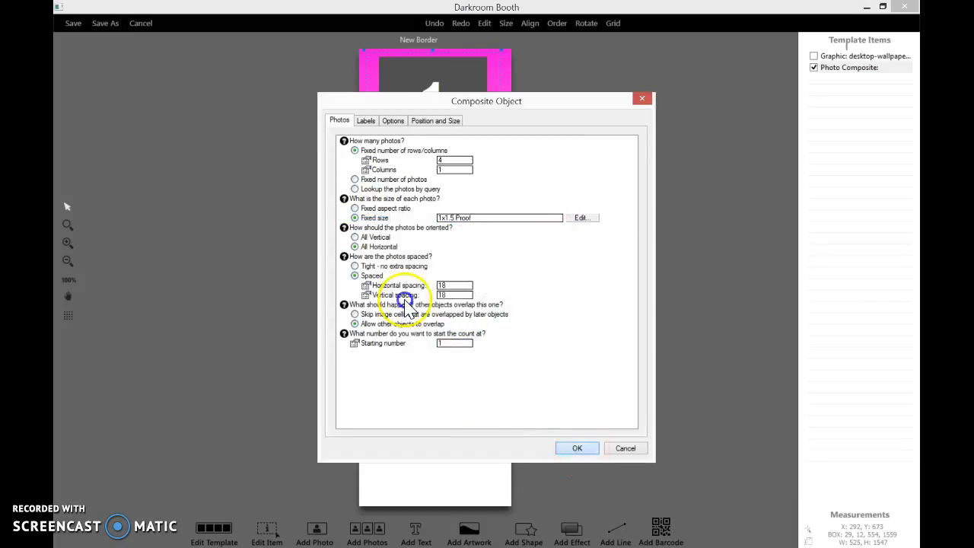
click(578, 449)
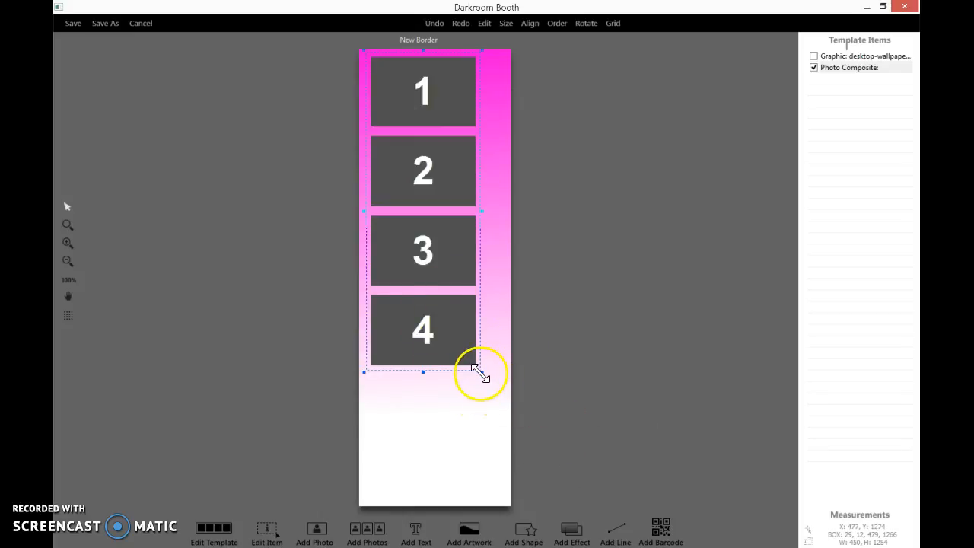
Step: Resize the photo composite to about 565 x 1517 and center it across the strip, with blank space below photo 4
drag(481, 374, 513, 425)
click(443, 433)
drag(442, 432, 441, 434)
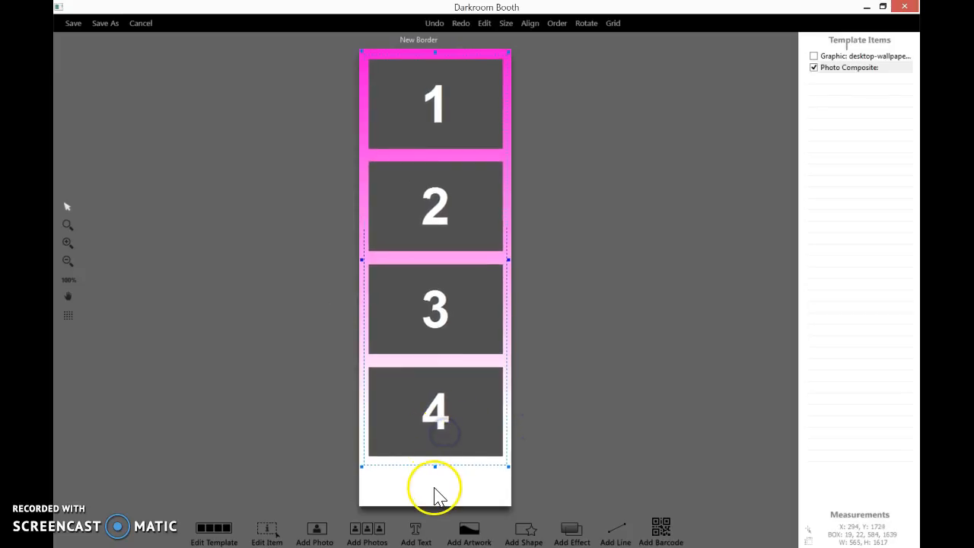
click(436, 467)
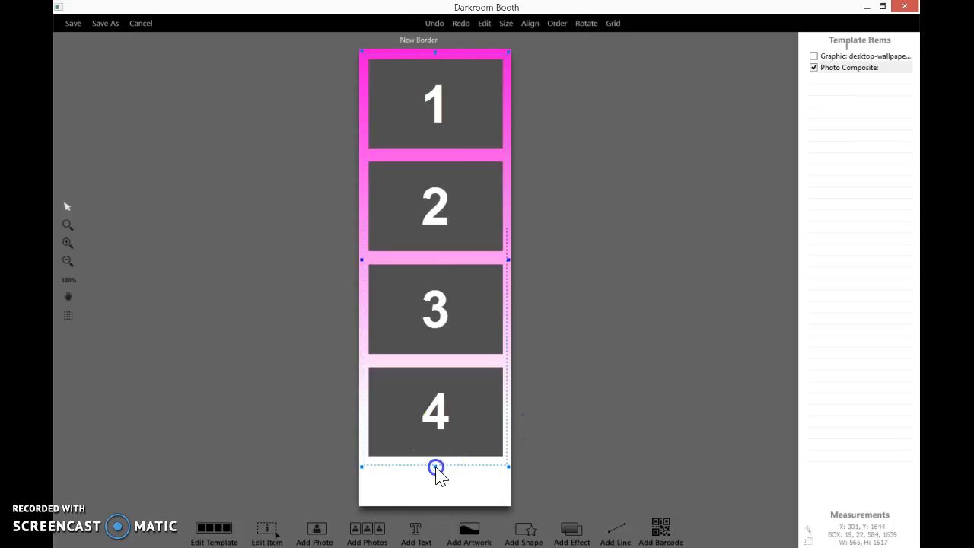
drag(437, 470, 441, 443)
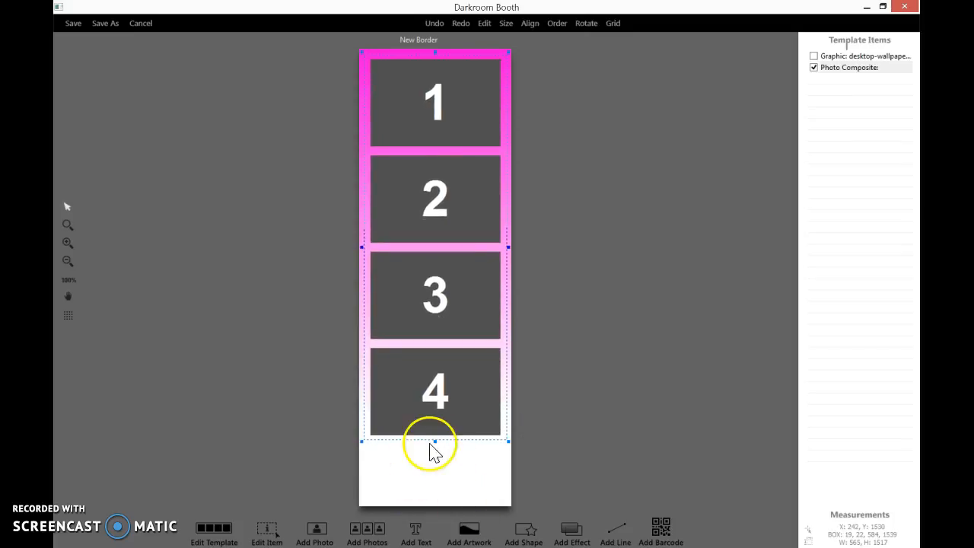
click(445, 295)
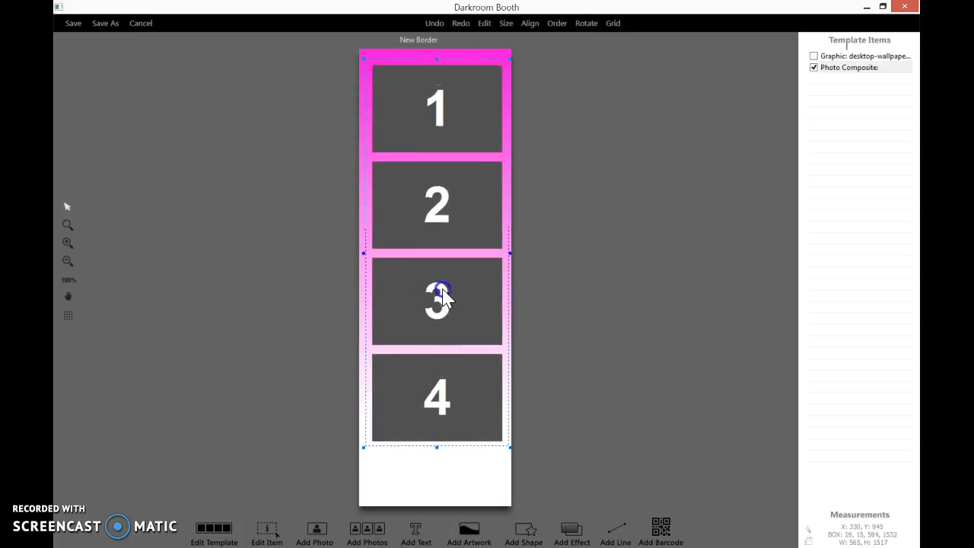
drag(443, 293, 442, 294)
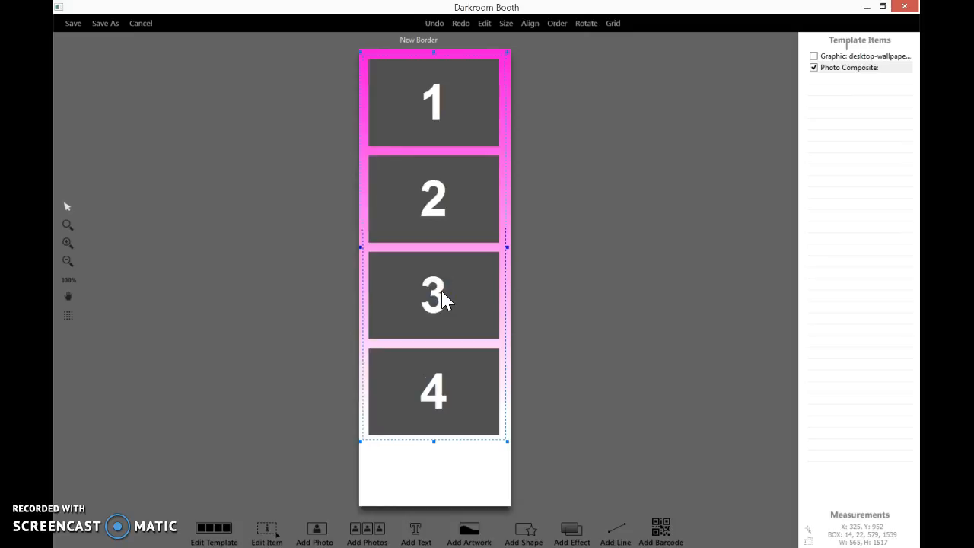
Step: Reapply the composite's photo settings and resize it to about 576 x 1540, centered across the strip with blank space below photo 4
double_click(439, 307)
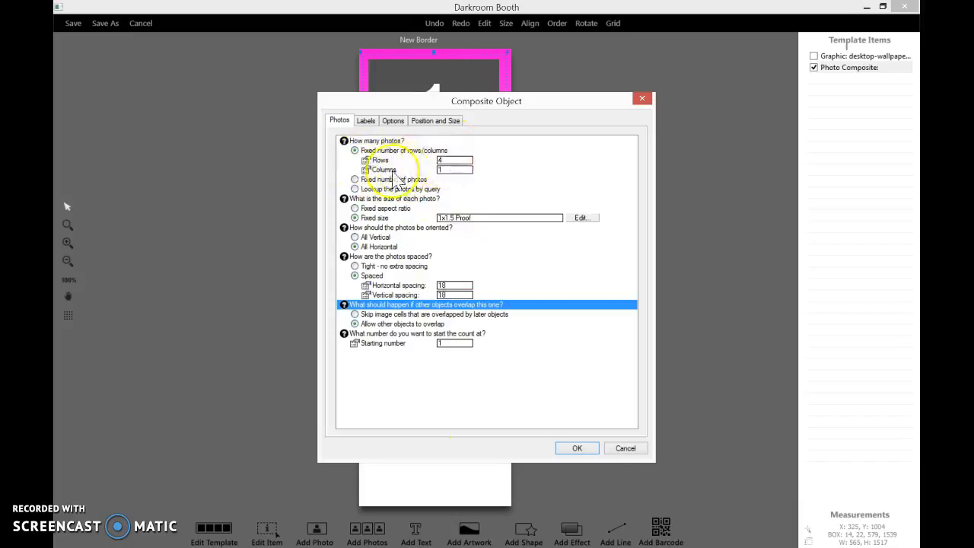
click(574, 449)
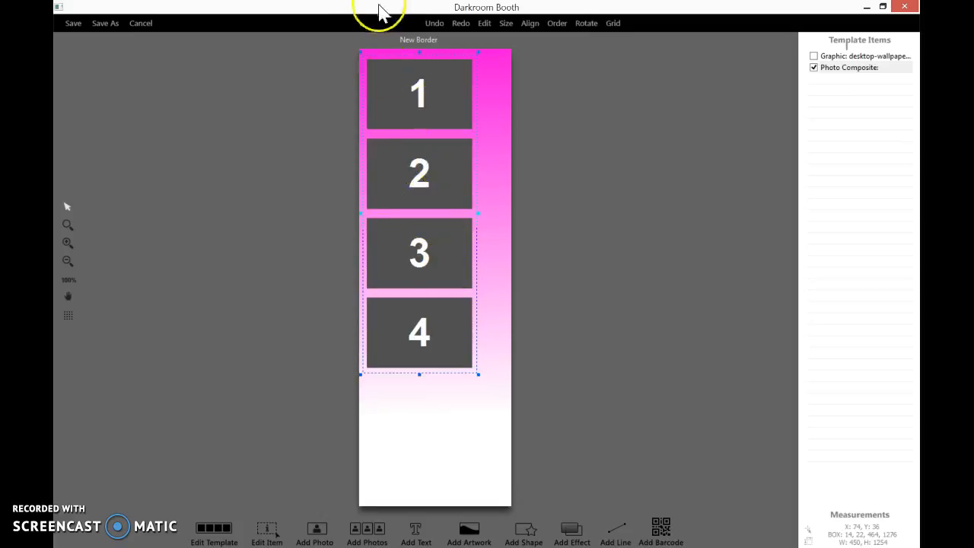
drag(479, 374, 510, 405)
drag(435, 474, 431, 448)
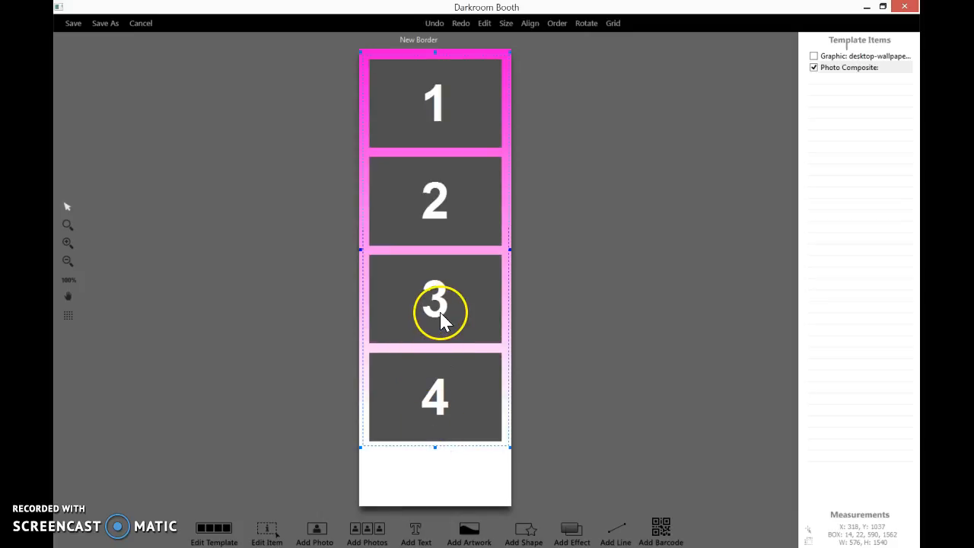
drag(439, 303, 437, 302)
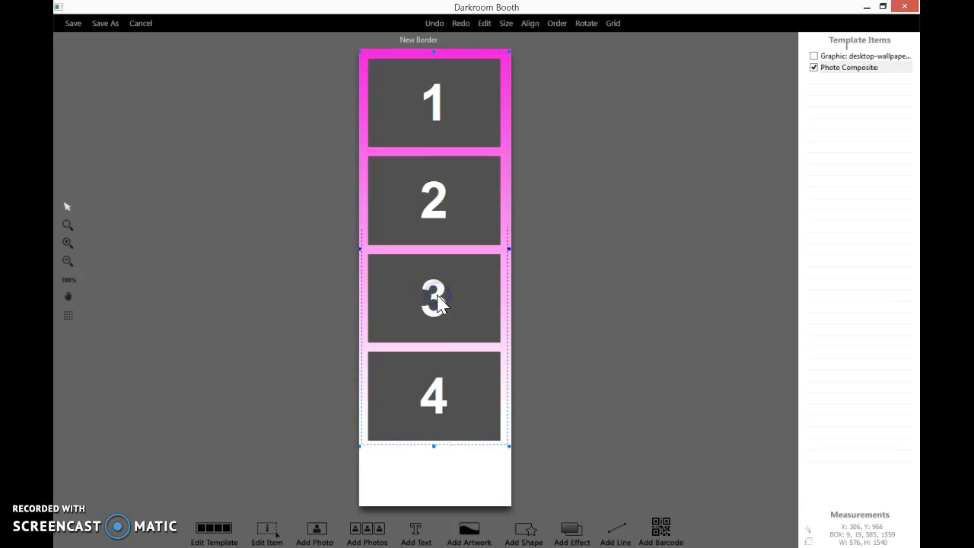
Step: Add a text object and set its font to Cooper Black at size 14
click(413, 537)
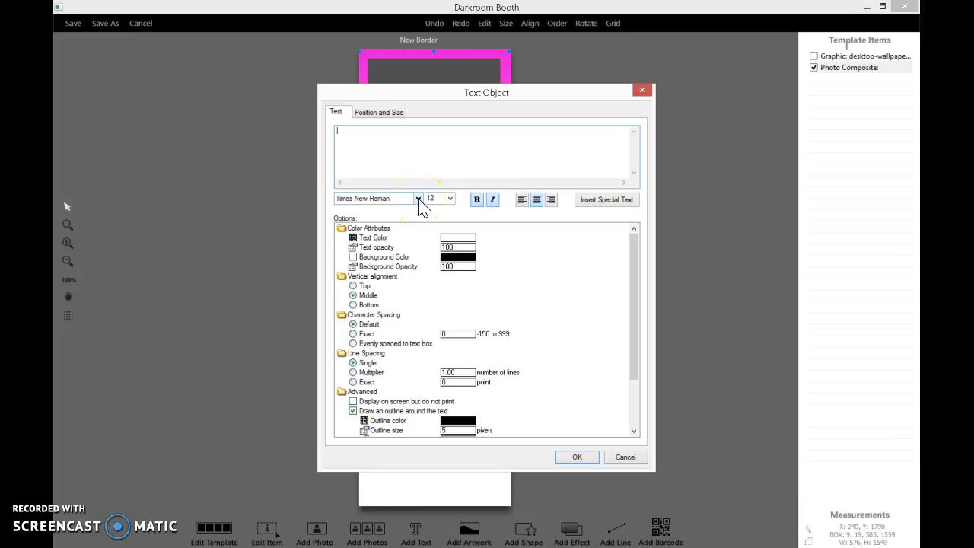
click(418, 198)
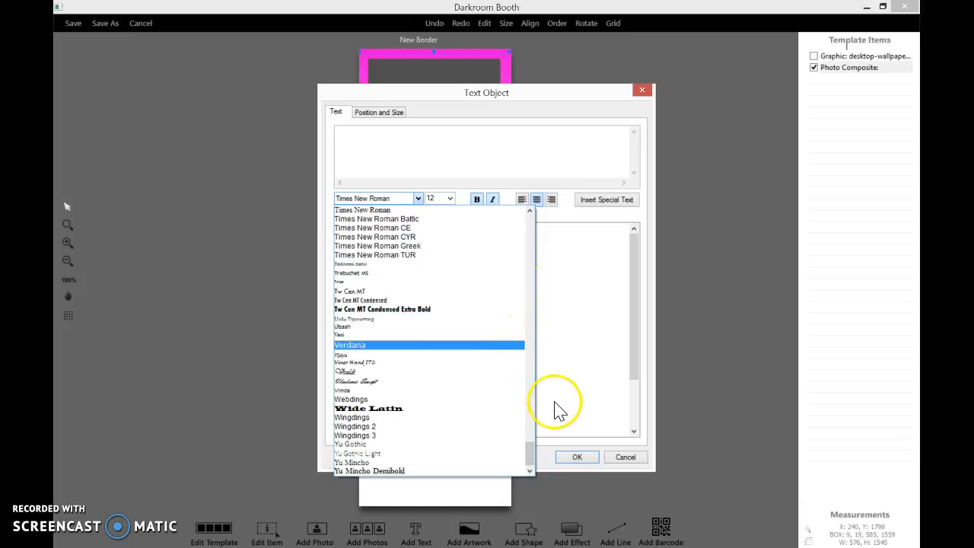
drag(531, 457, 533, 439)
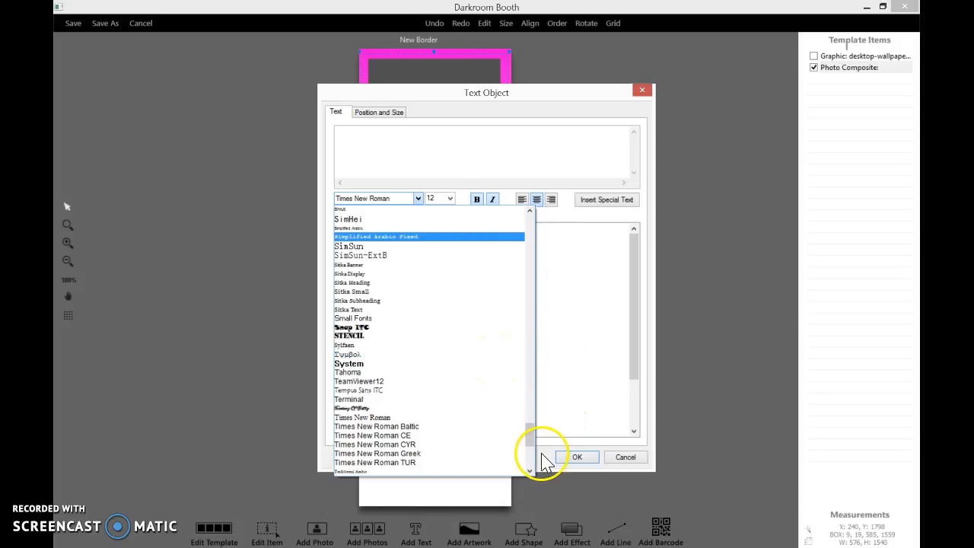
drag(531, 438, 537, 279)
click(391, 231)
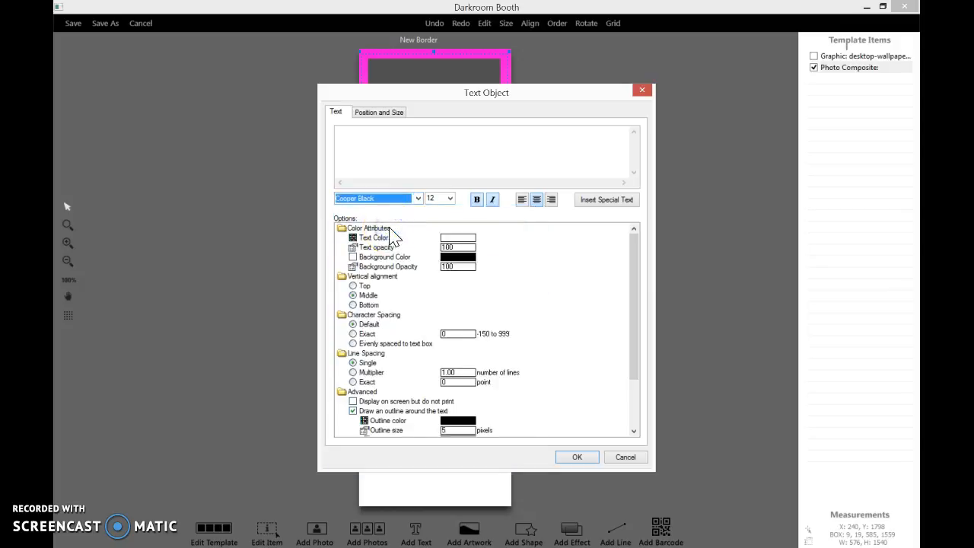
click(450, 198)
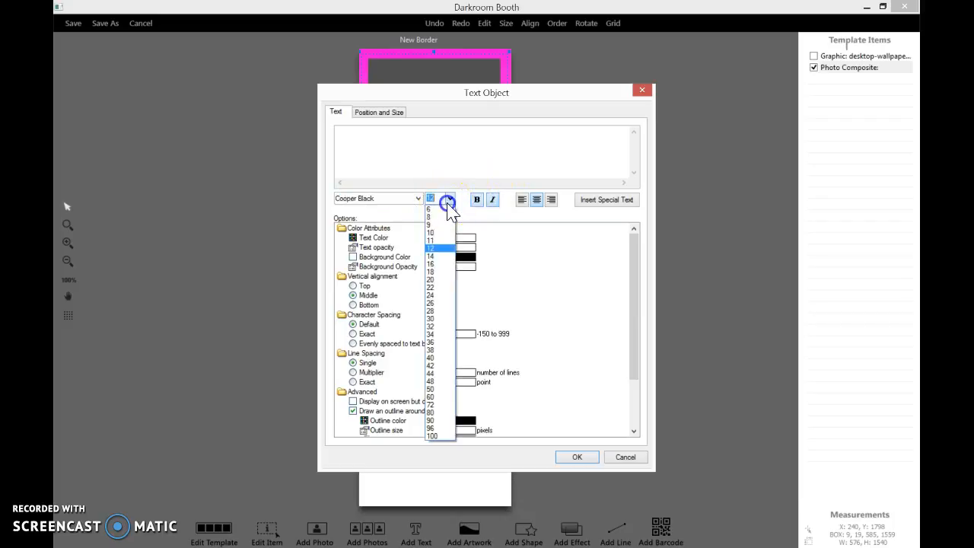
click(436, 256)
Step: Enter "Happy", "Birthday" and the celebrant's name with an exclamation mark on three non-bold lines, and place the text below photo 4
click(388, 156)
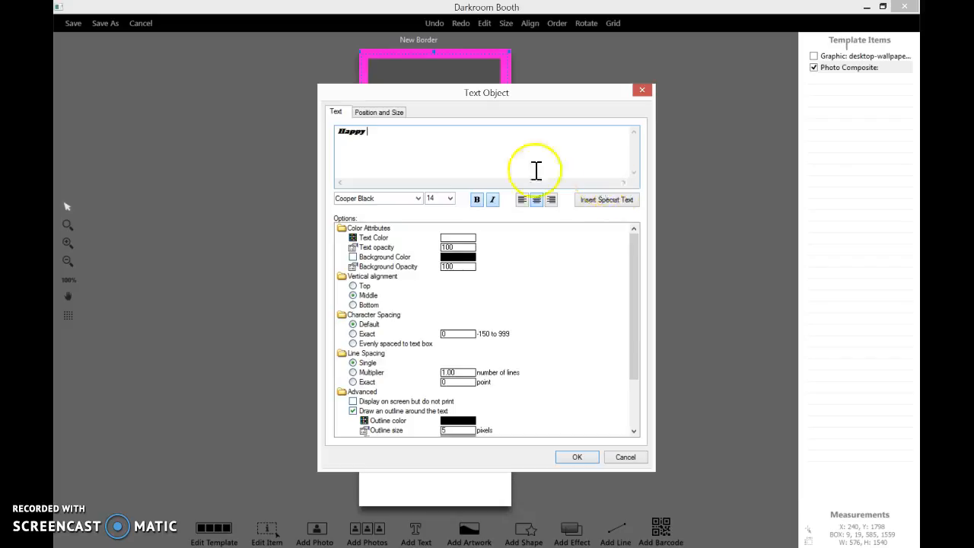
click(335, 135)
click(477, 200)
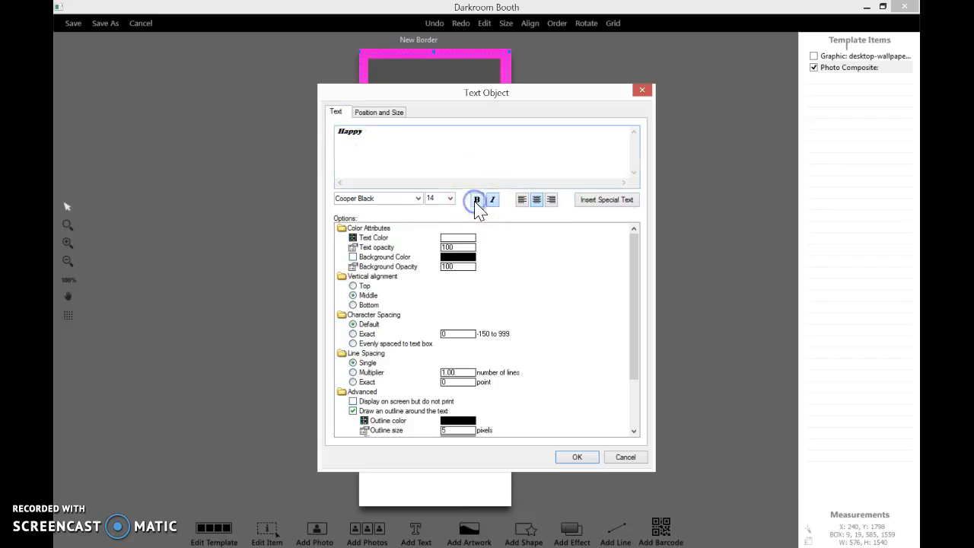
click(493, 200)
click(550, 202)
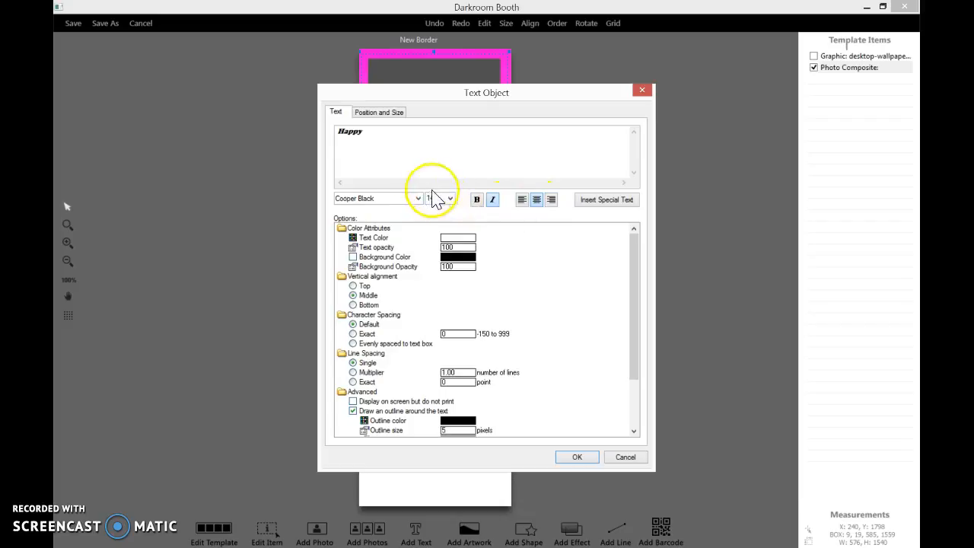
click(402, 147)
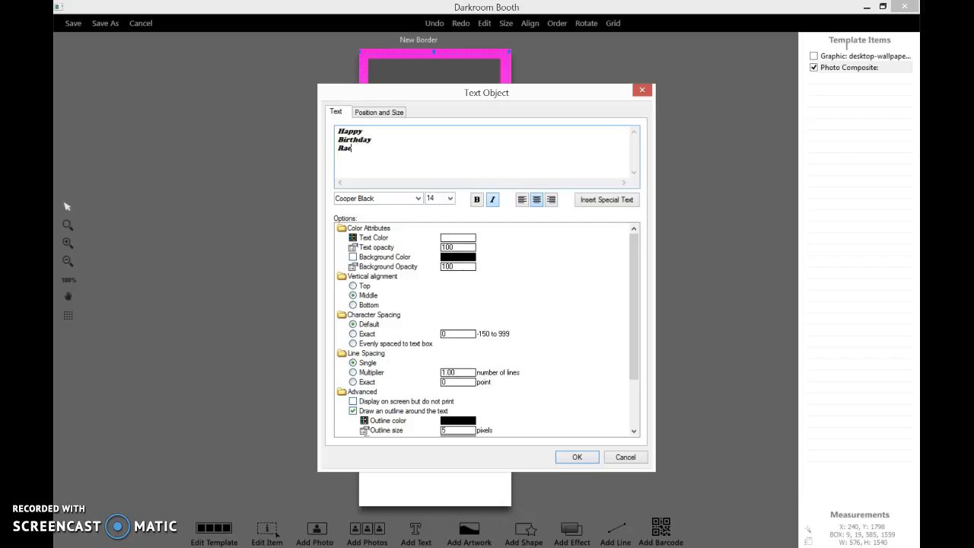
click(581, 455)
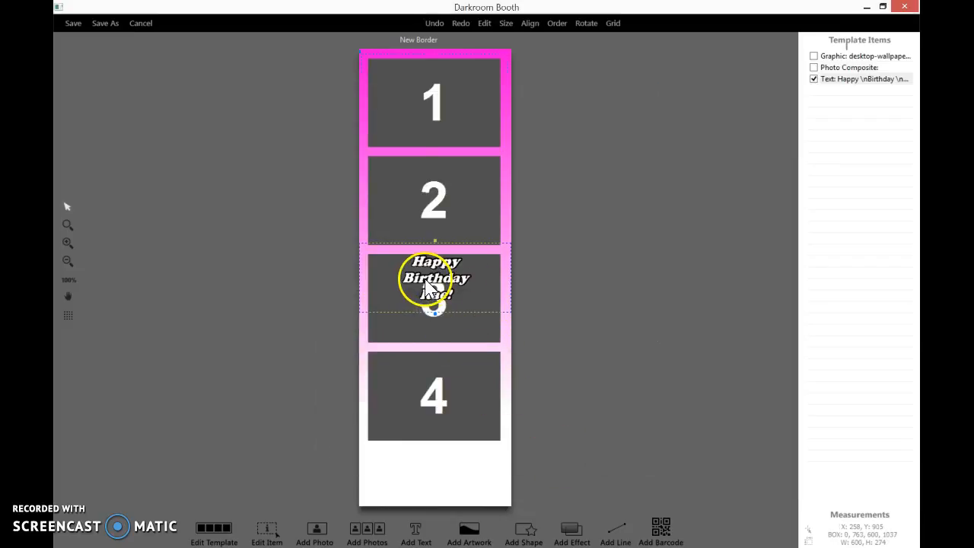
drag(442, 280, 433, 468)
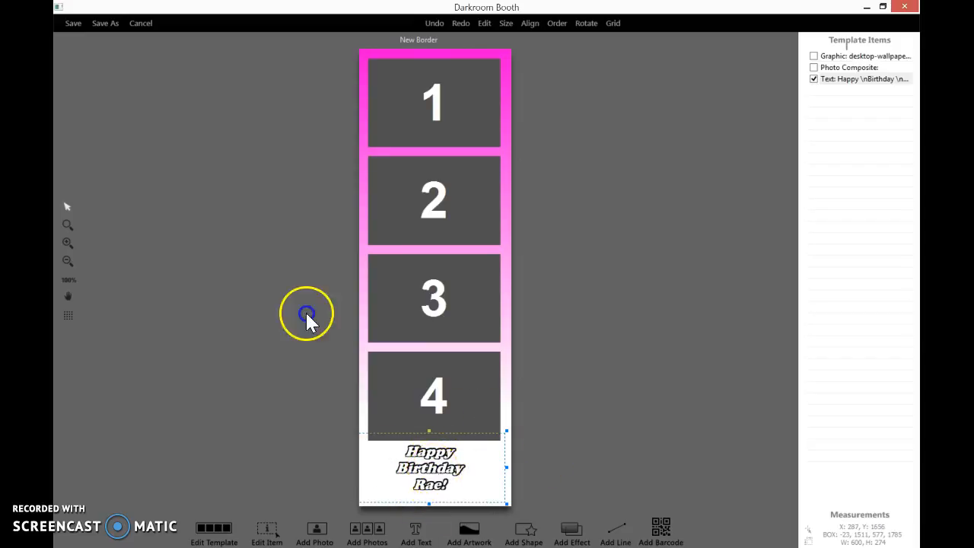
Step: Reduce the text object to "Happy" and color it with the custom magenta (red 240, green 0, blue 240)
double_click(436, 477)
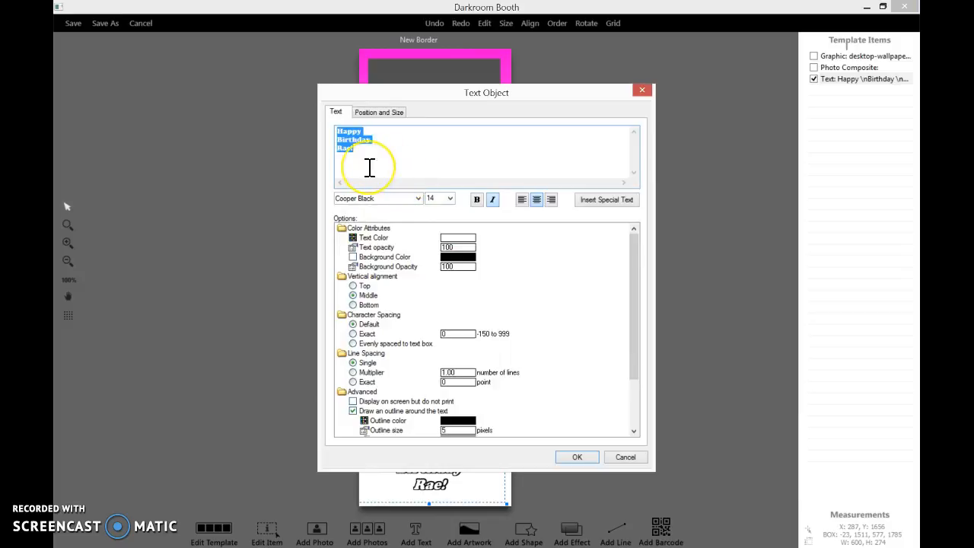
drag(355, 150, 332, 141)
key(Delete)
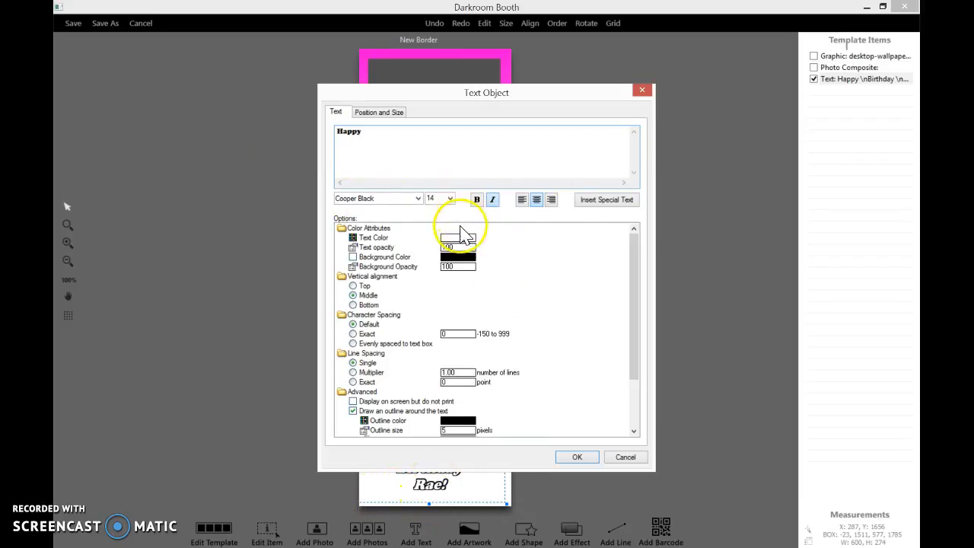
click(442, 240)
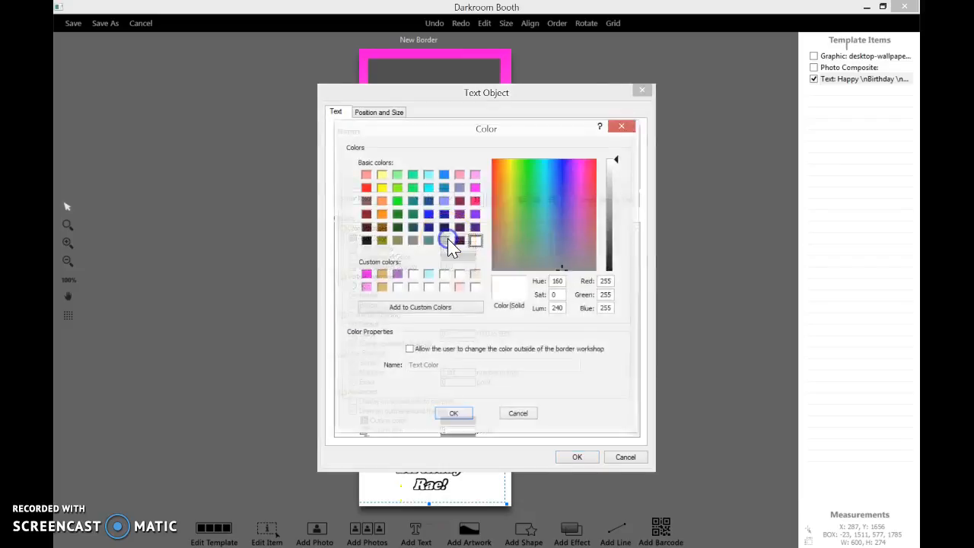
click(366, 277)
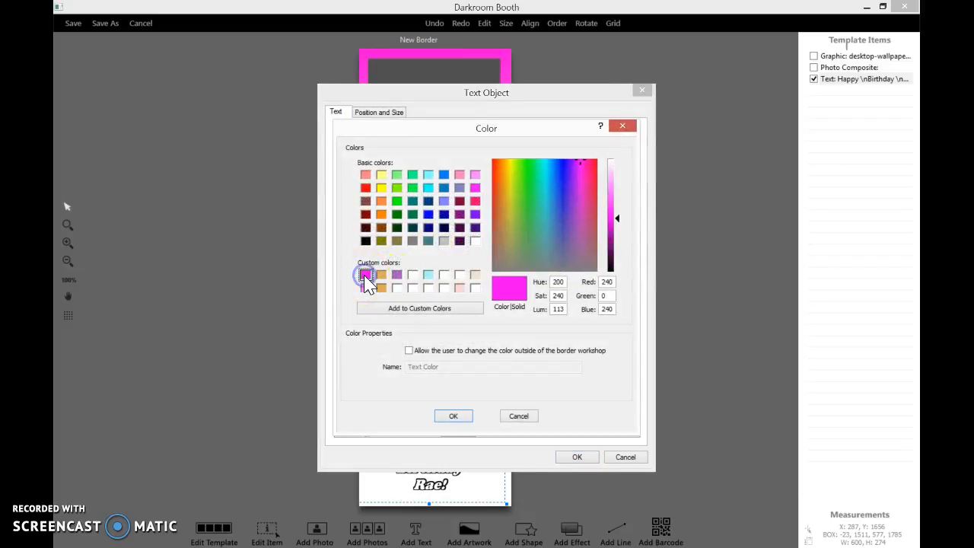
click(452, 417)
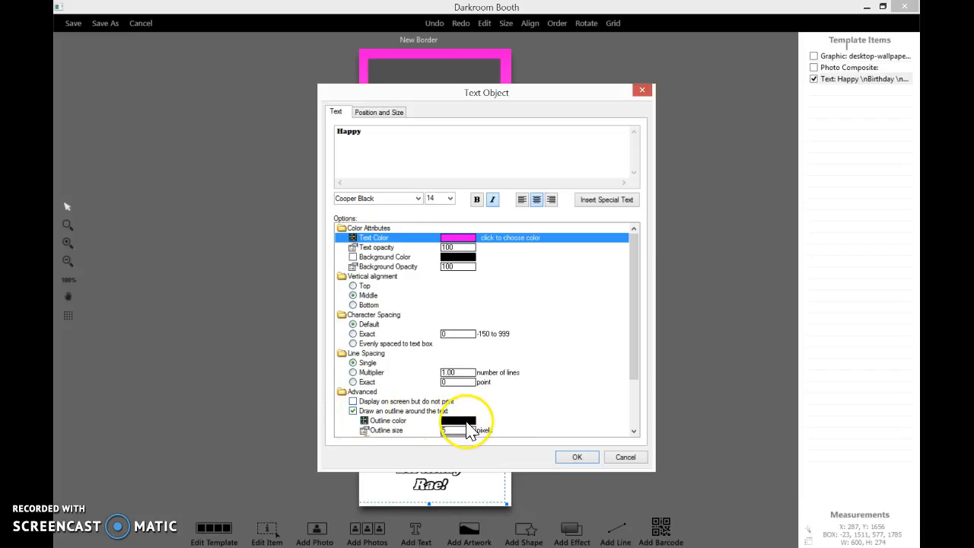
click(578, 458)
Step: Nudge the "Happy" text up until its box starts at about Y 1476
key(Up)
key(Up)
key(Up)
key(Up)
key(Up)
key(Up)
key(Up)
key(Up)
key(Up)
key(Up)
key(Up)
key(Up)
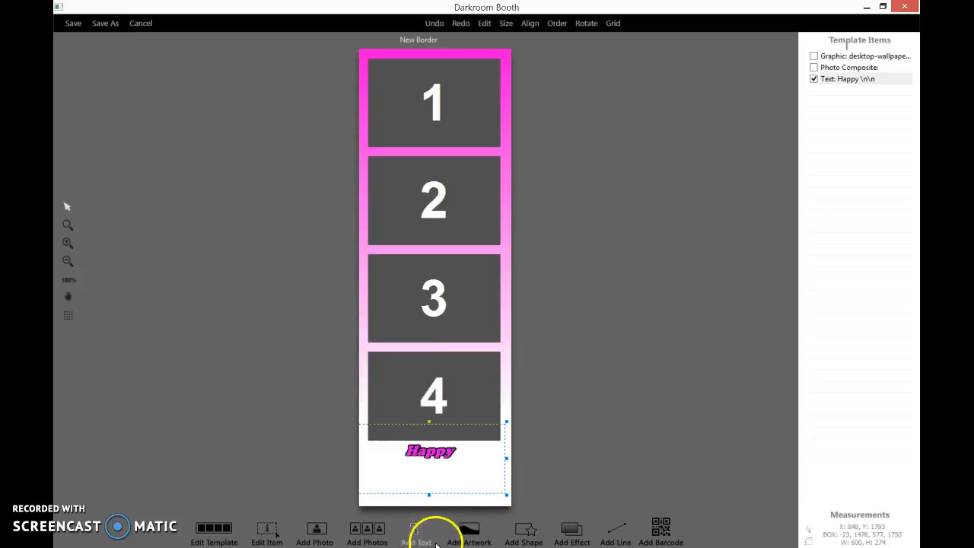
Step: Add a separate "Birthday" text in the same style and place it directly beneath "Happy"
click(415, 532)
click(385, 167)
text(Birthday)
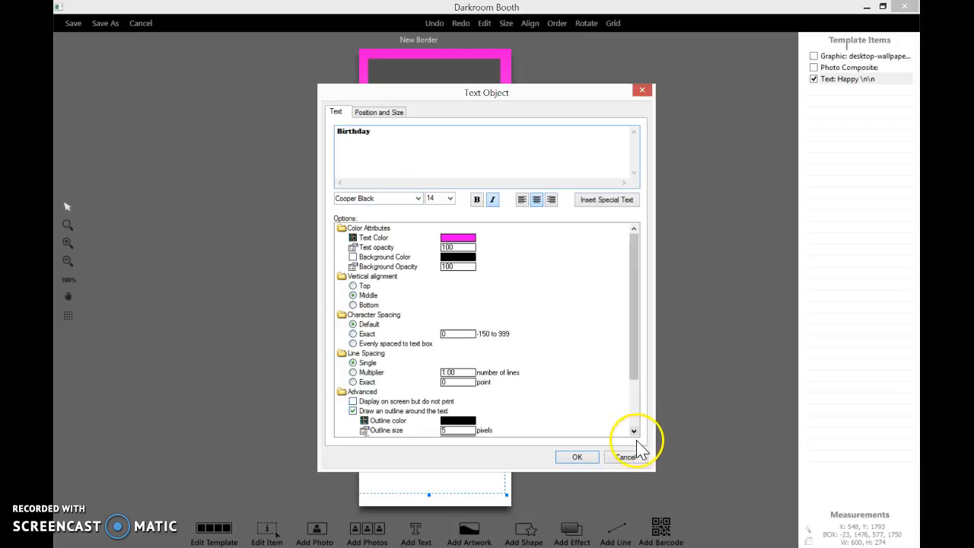
click(576, 456)
drag(454, 290, 447, 475)
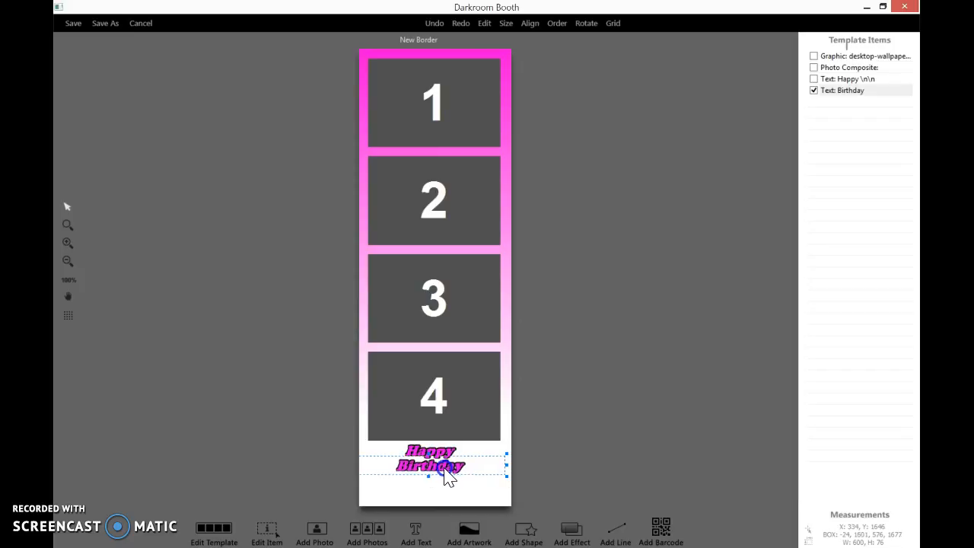
Step: Add the celebrant's name with an exclamation mark as size 20 text and place it directly beneath "Birthday"
click(414, 529)
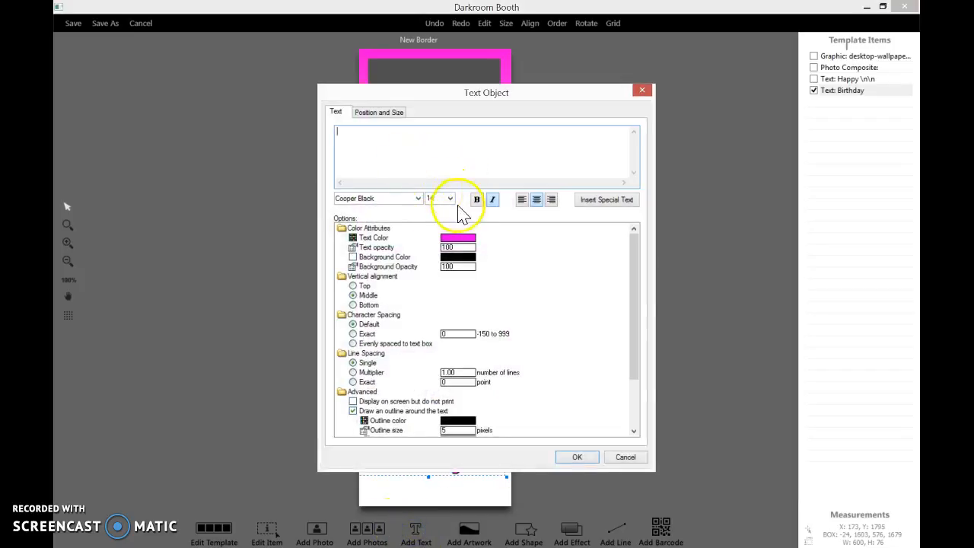
click(449, 199)
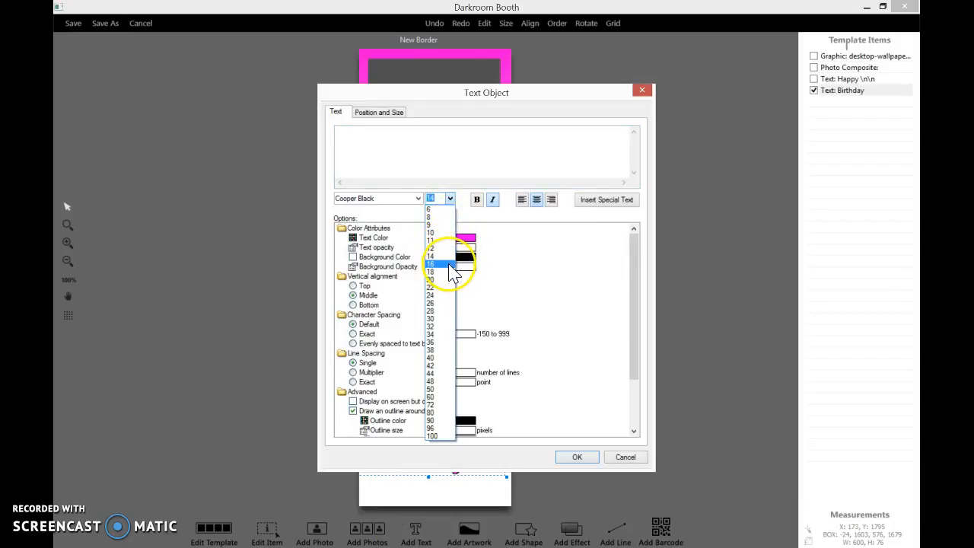
click(447, 280)
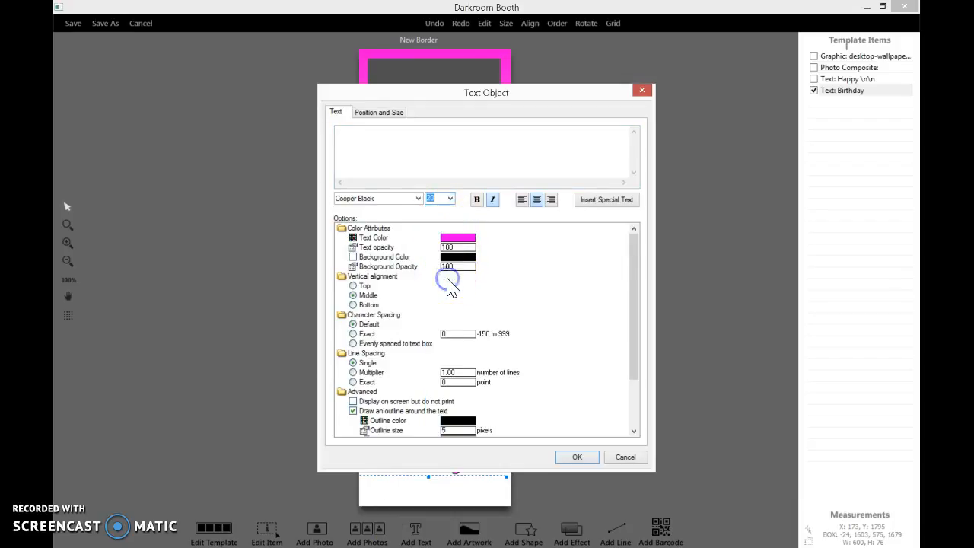
click(392, 158)
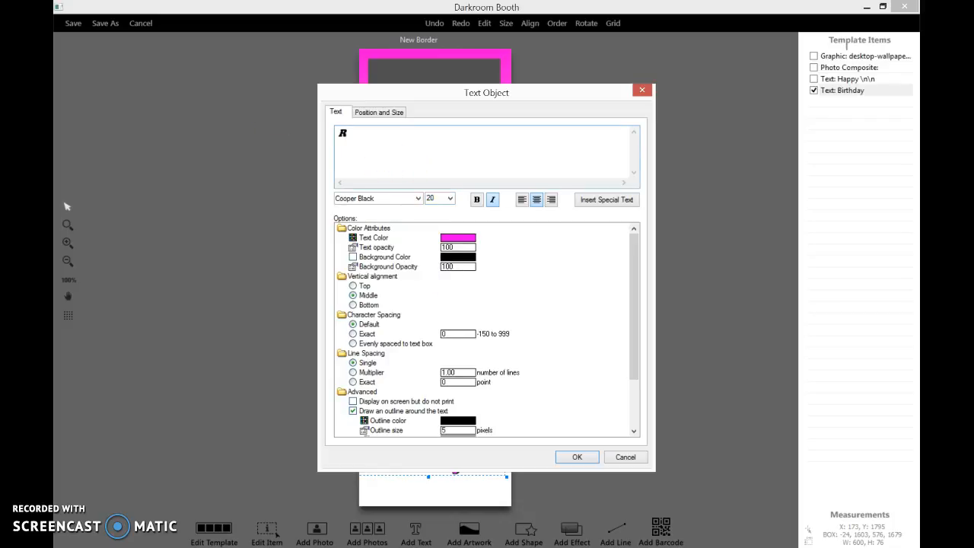
click(577, 458)
click(310, 185)
drag(438, 277, 429, 484)
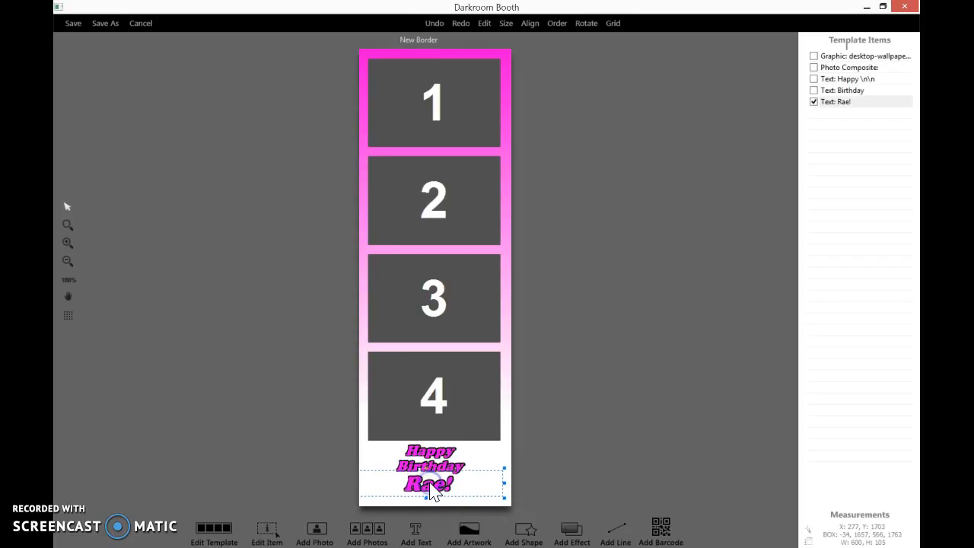
Step: Add the event date "4/3/2017" as size 10 text and place it beneath the name at the strip's bottom edge
click(410, 535)
click(450, 200)
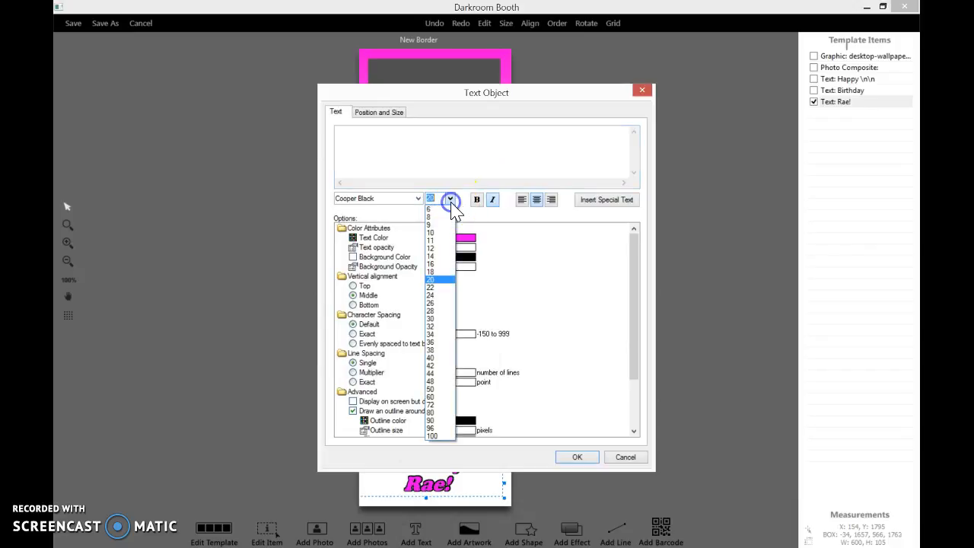
click(431, 232)
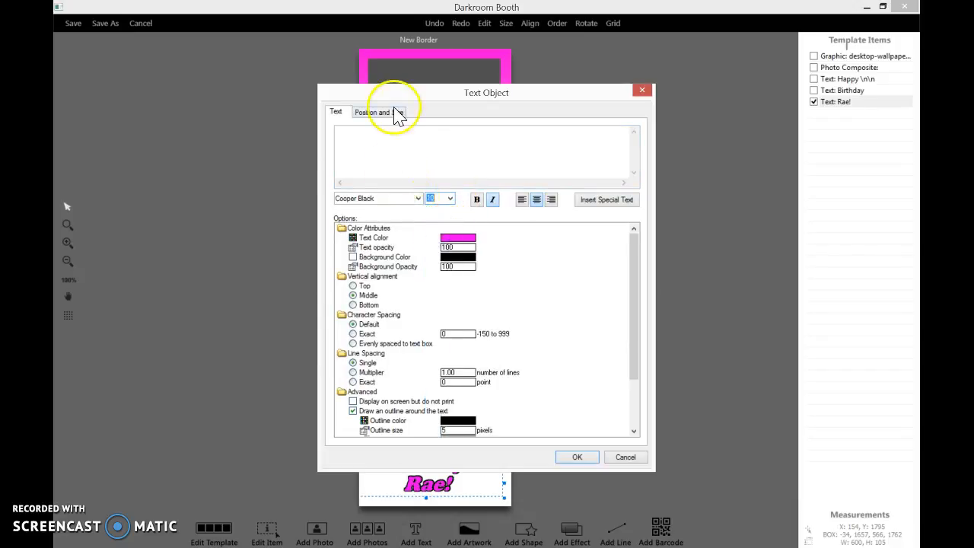
click(383, 145)
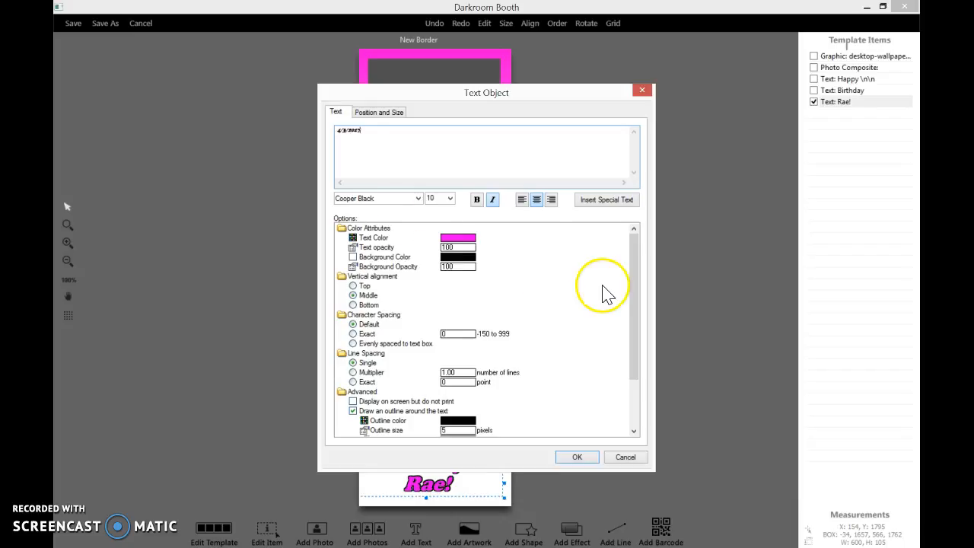
click(577, 457)
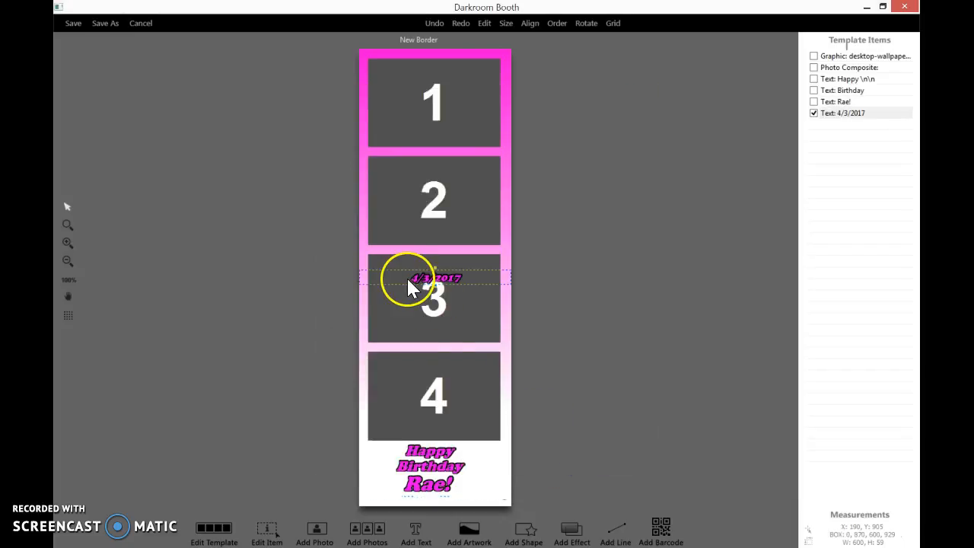
drag(445, 277, 442, 506)
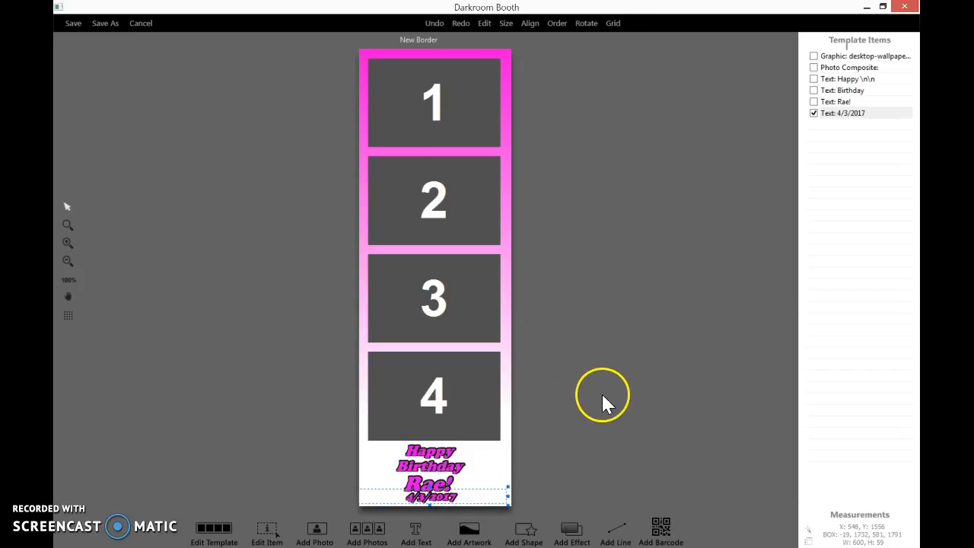
Step: Select the "Happy", "Birthday" and name texts together and shift them slightly up and right, spacing them from the date
click(870, 203)
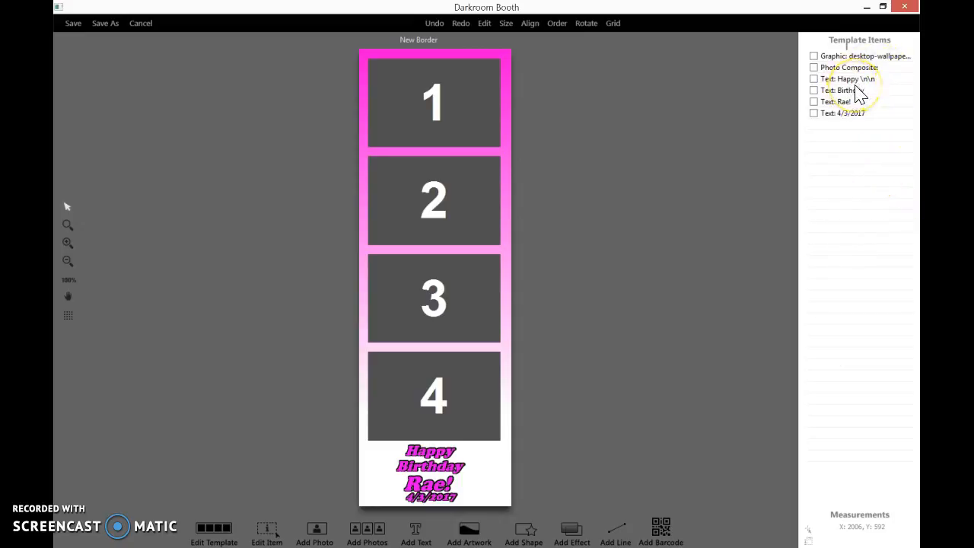
click(813, 79)
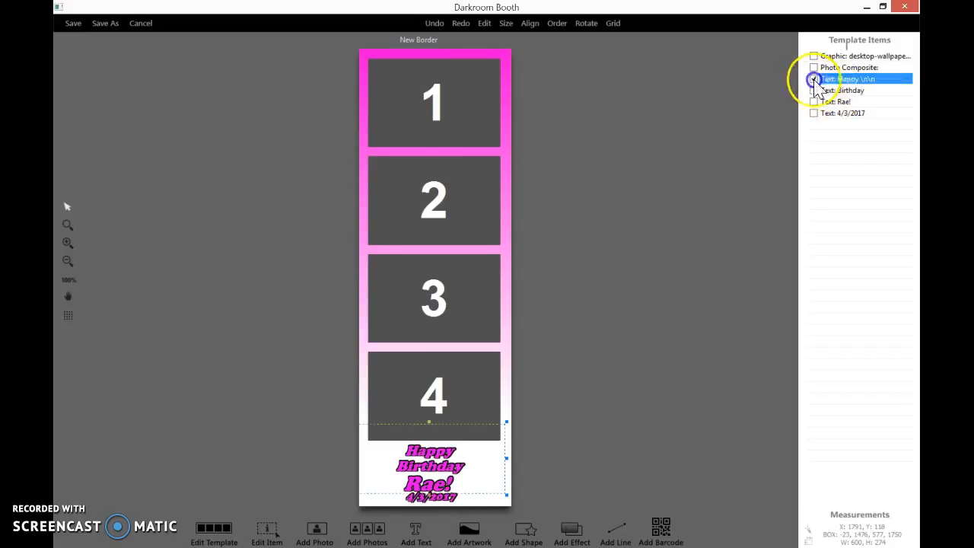
click(814, 90)
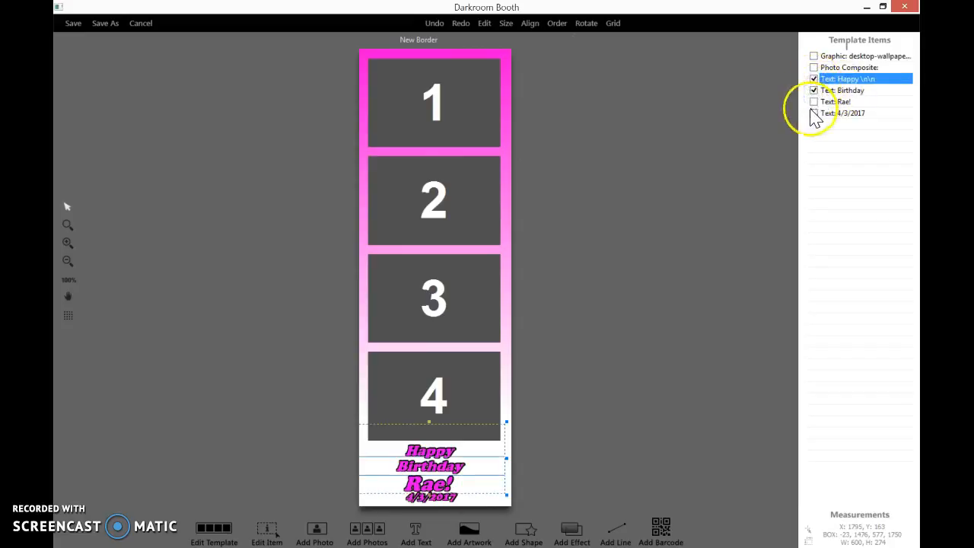
click(814, 101)
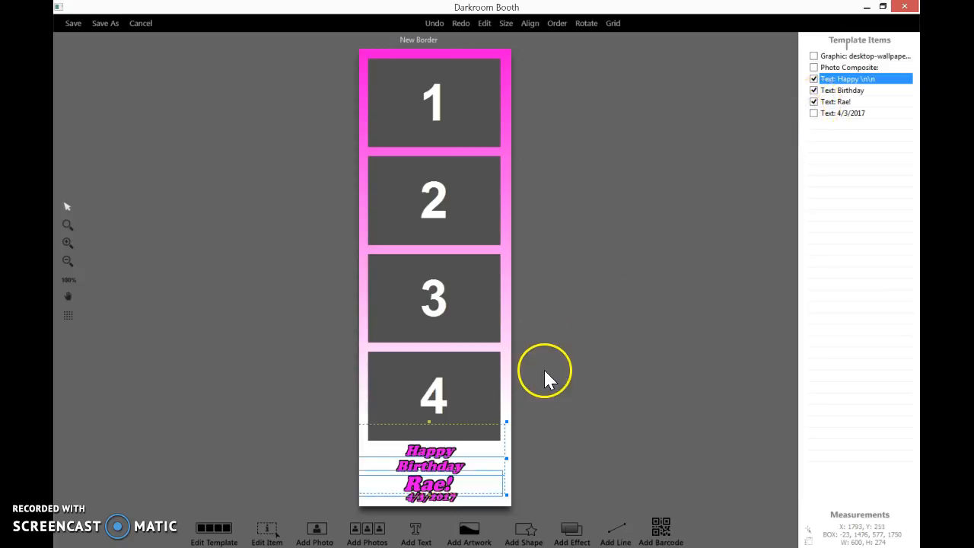
drag(431, 494, 430, 491)
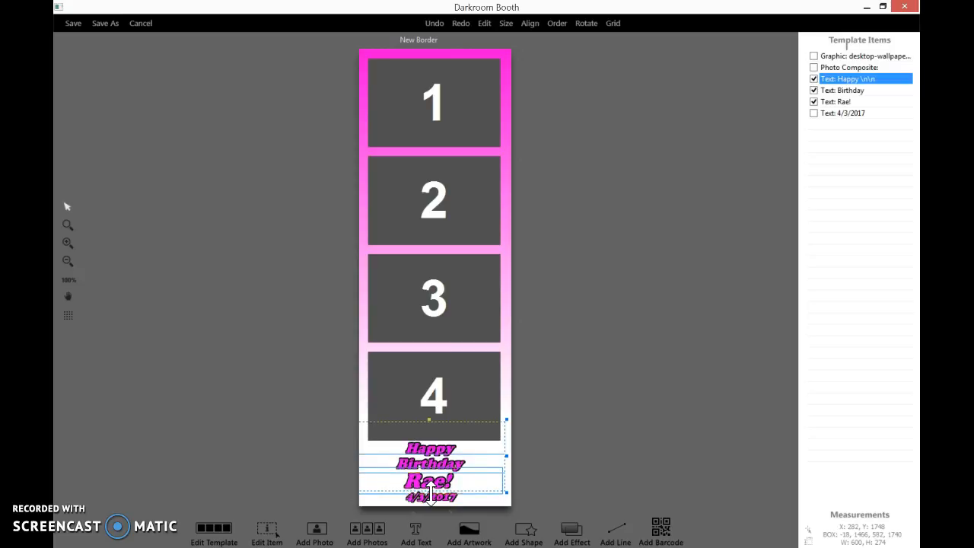
key(Right)
key(Right)
key(Right)
key(Right)
key(Right)
key(Up)
key(Up)
key(Up)
key(Up)
key(Up)
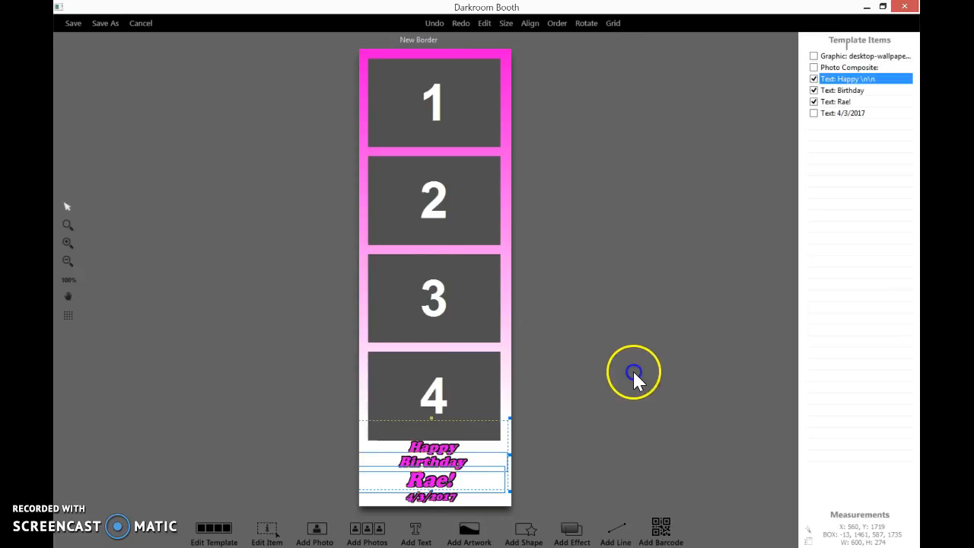
Step: Select only the "4/3/2017" date text and nudge it slightly up beneath the name
click(850, 329)
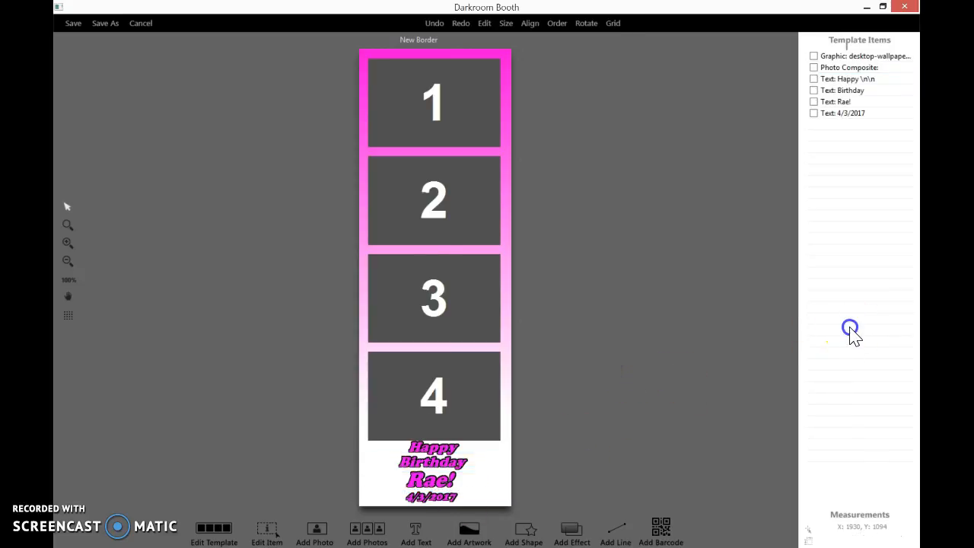
click(851, 112)
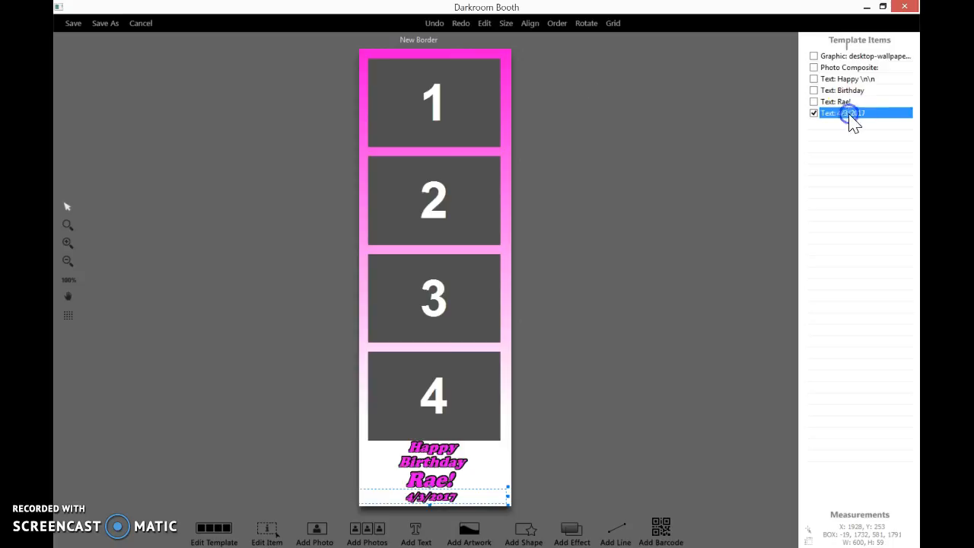
key(Up)
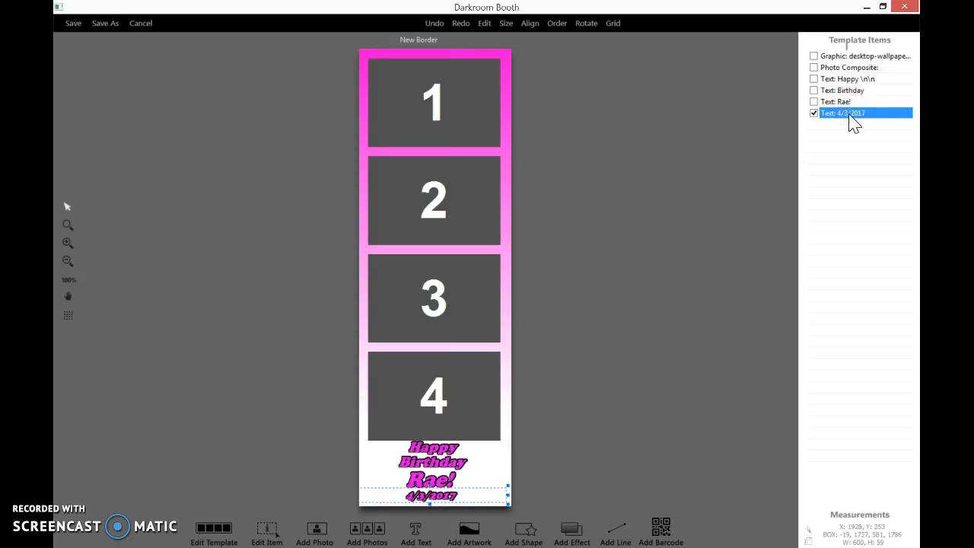
key(Right)
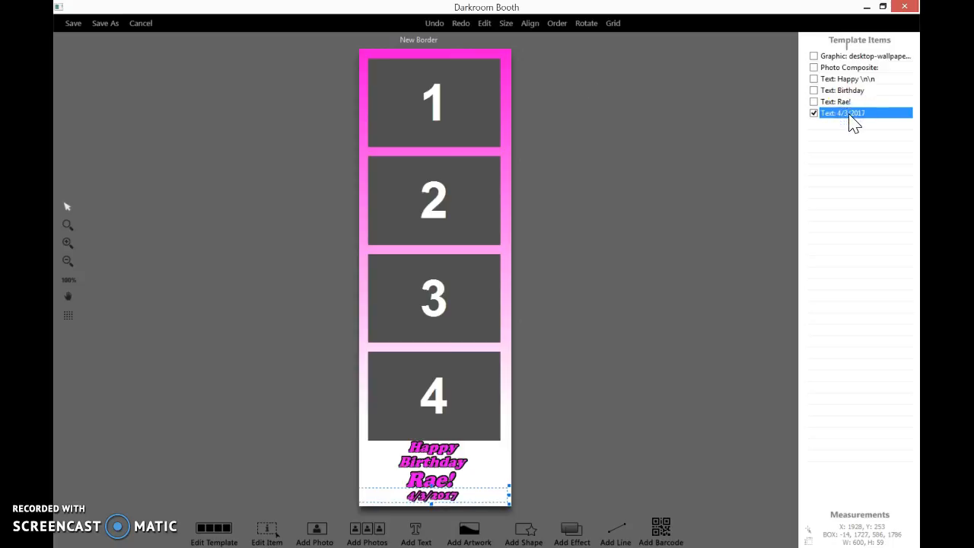
key(Left)
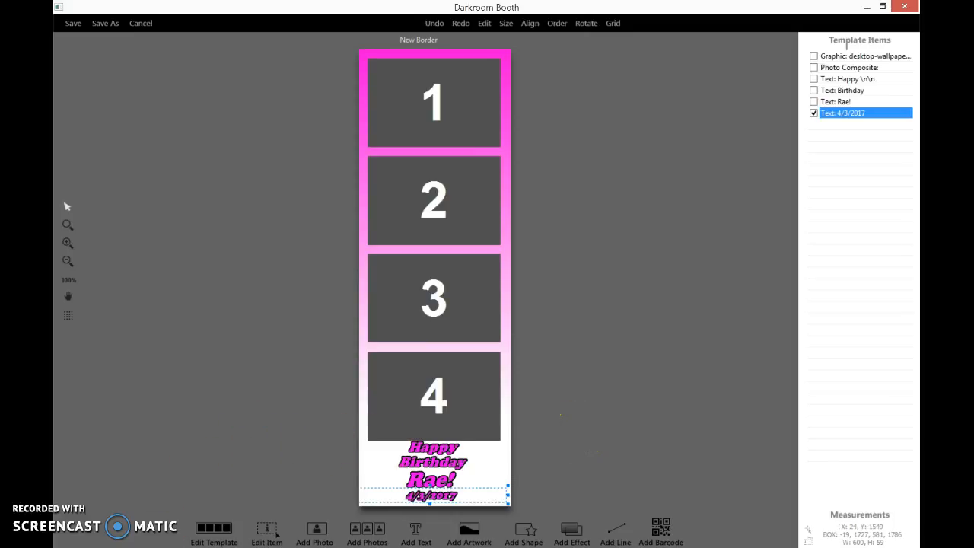
Step: Switch to the web browser, close the gradient image preview and search Google Images for "balloons png"
mouse_move(130, 547)
click(129, 499)
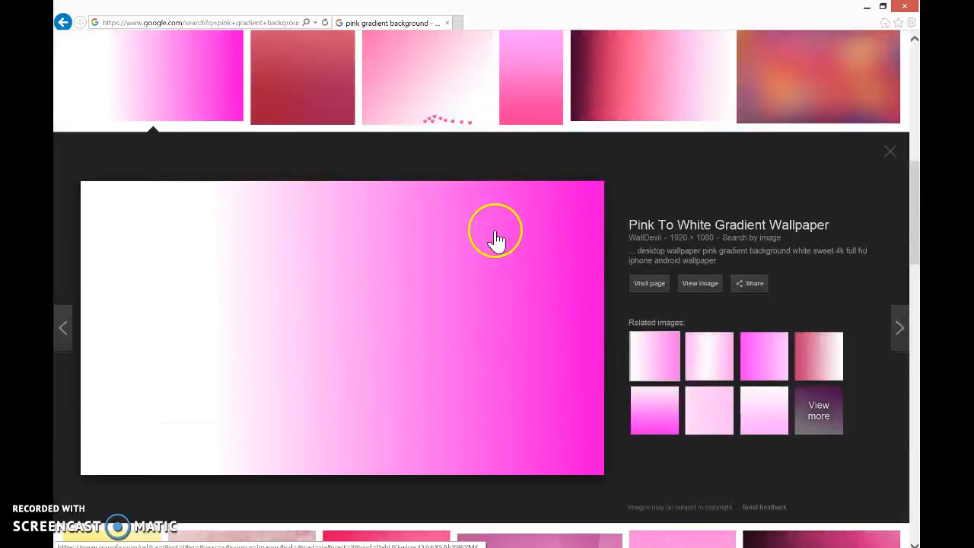
click(890, 152)
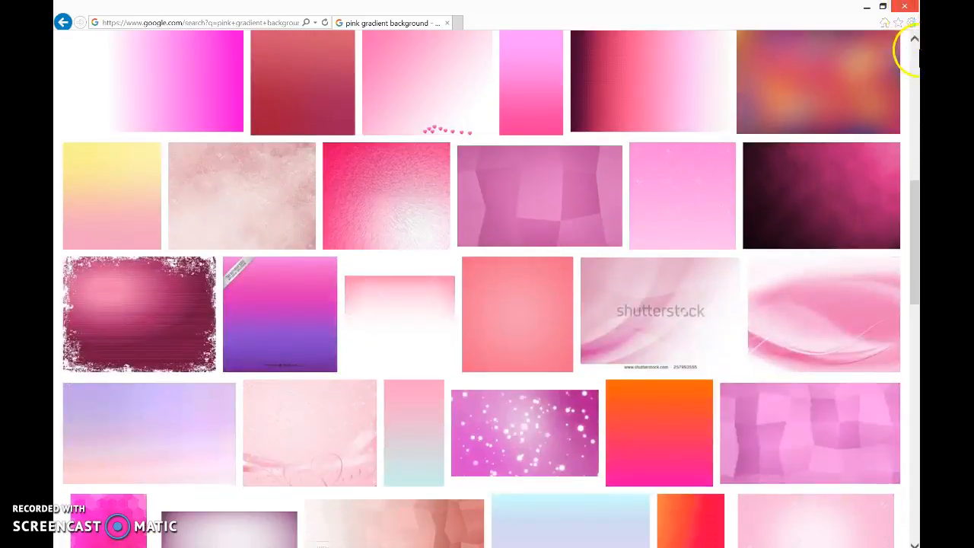
click(914, 51)
click(916, 60)
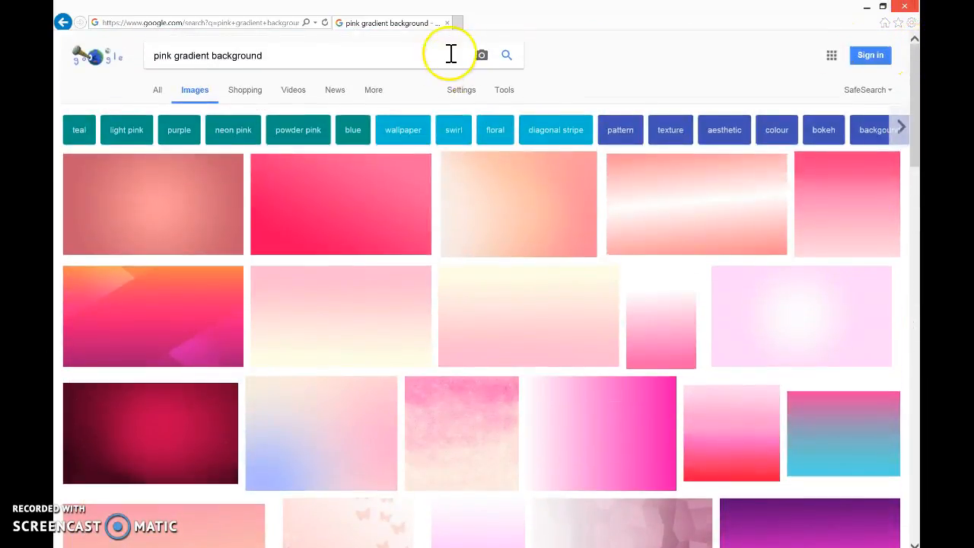
triple_click(341, 61)
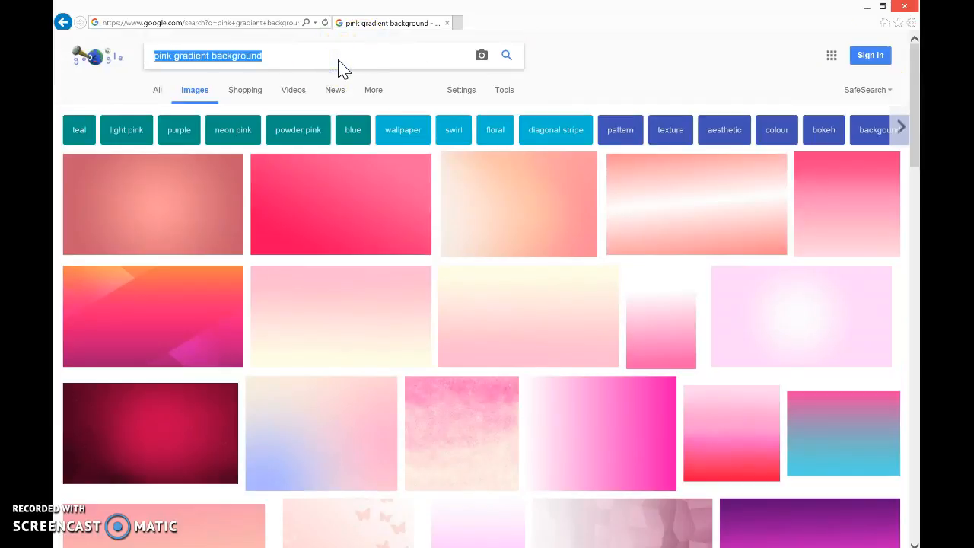
text(B)
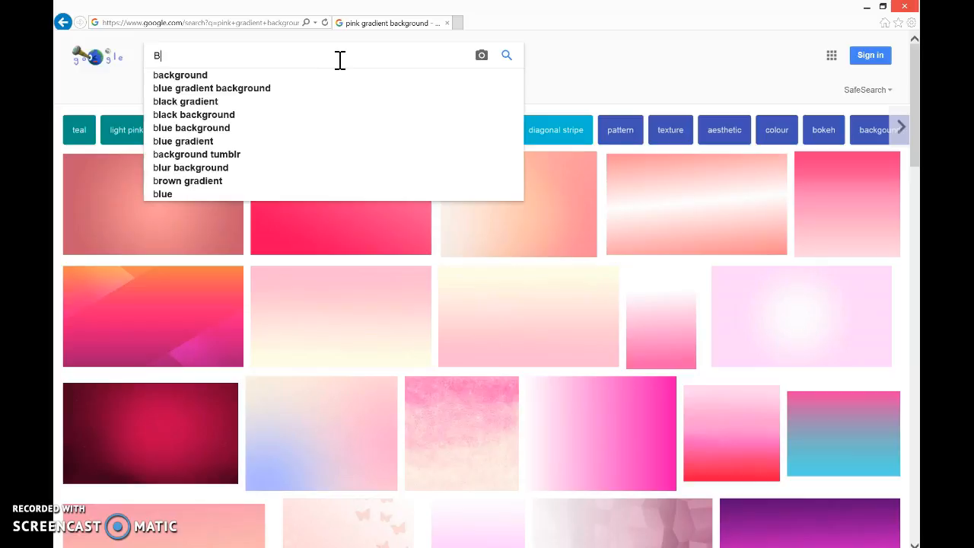
text(allo)
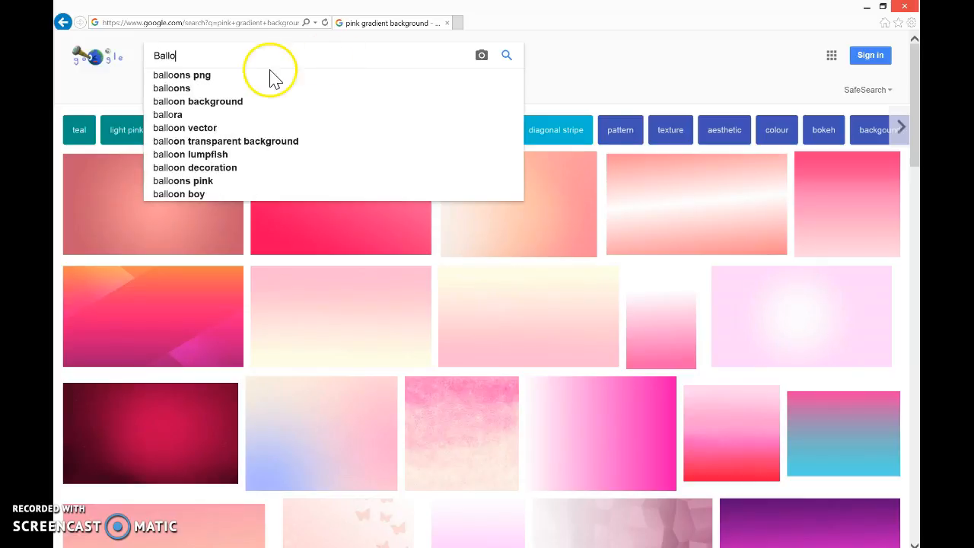
click(220, 76)
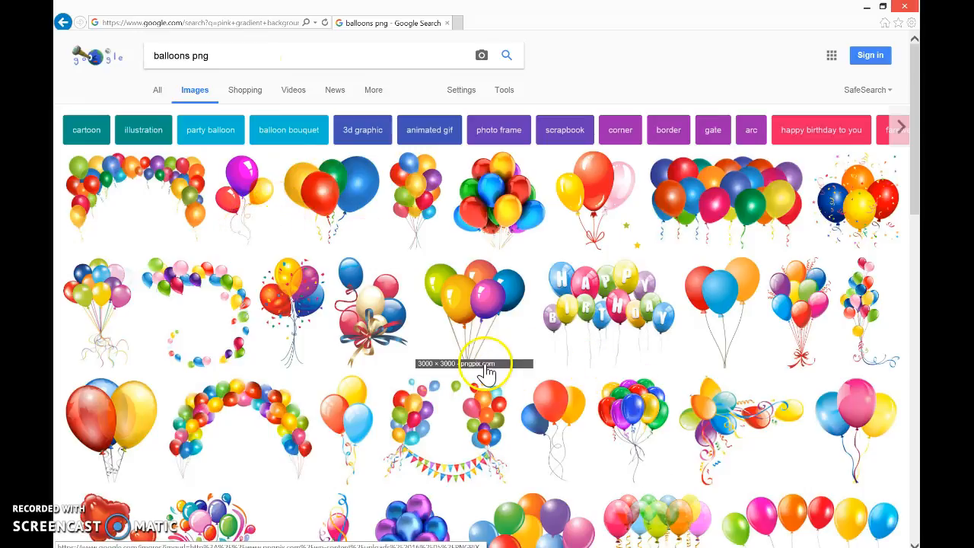
Step: Save the picture of purple, red and yellow balloons to the Desktop as PNG "Balloons-PNG-Pic", replacing the existing file
click(245, 194)
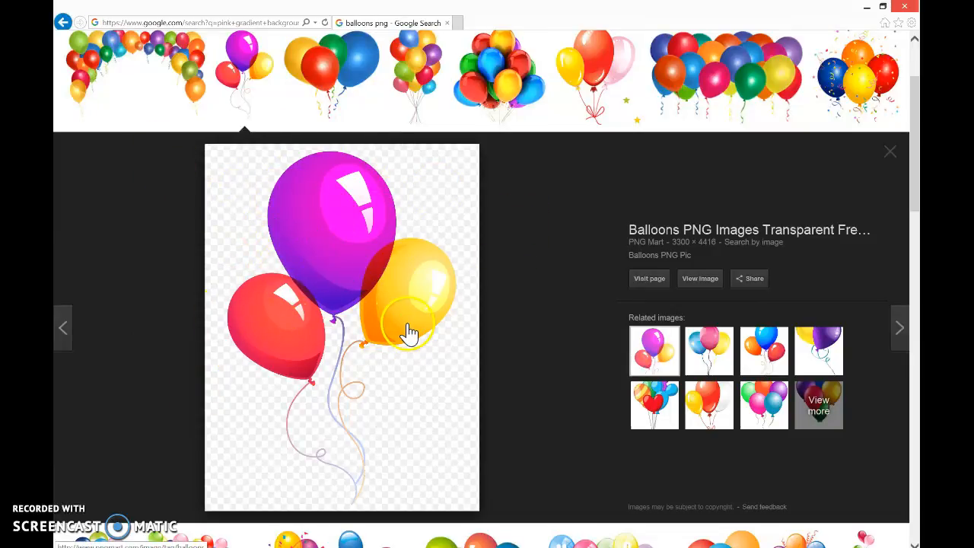
right_click(352, 267)
click(301, 345)
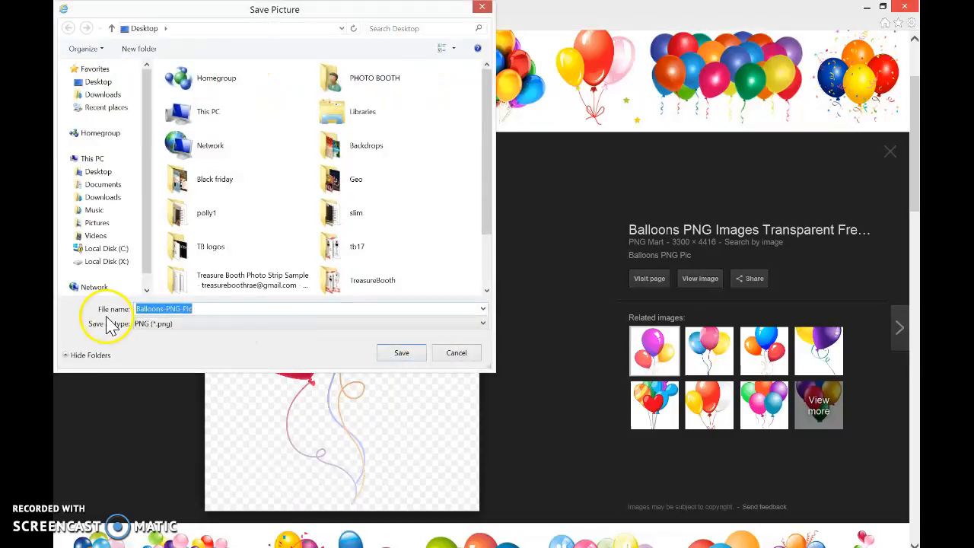
click(106, 84)
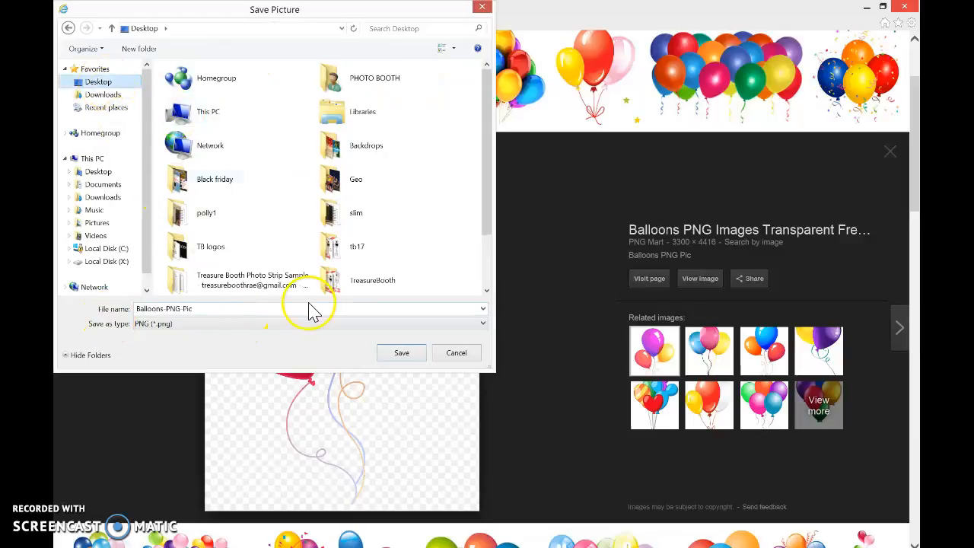
click(384, 358)
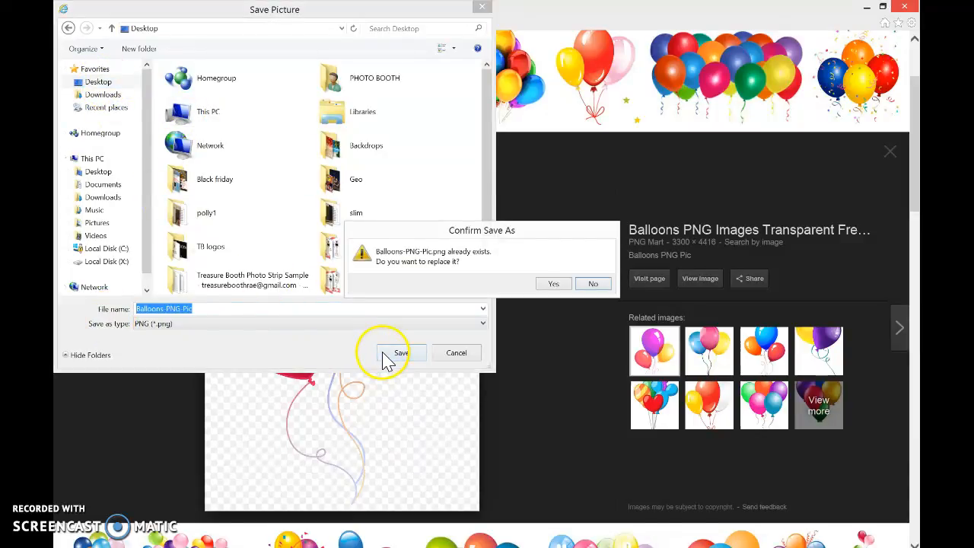
click(552, 284)
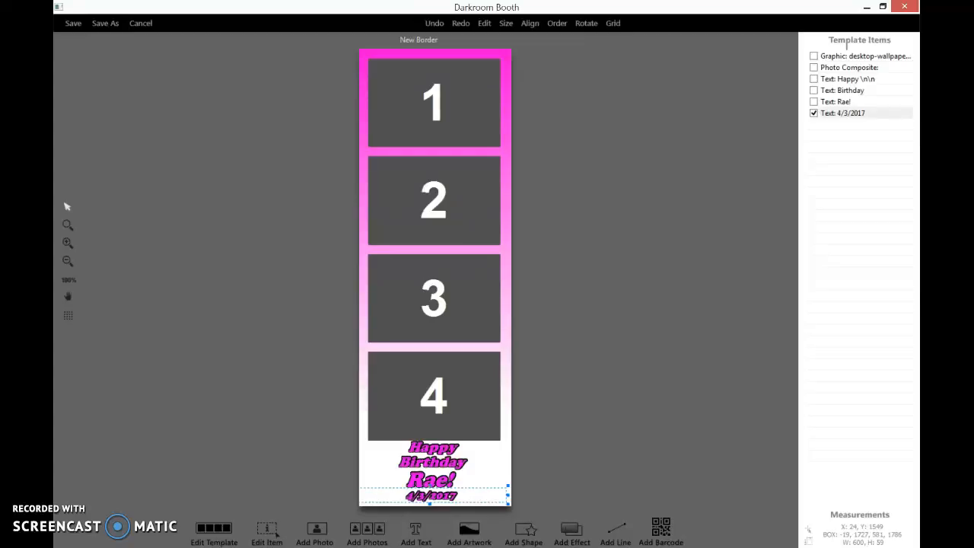
Step: Back in Darkroom Booth, add "Balloons-PNG-Pic" from the Desktop to the template as a single graphic with no transparency
click(473, 531)
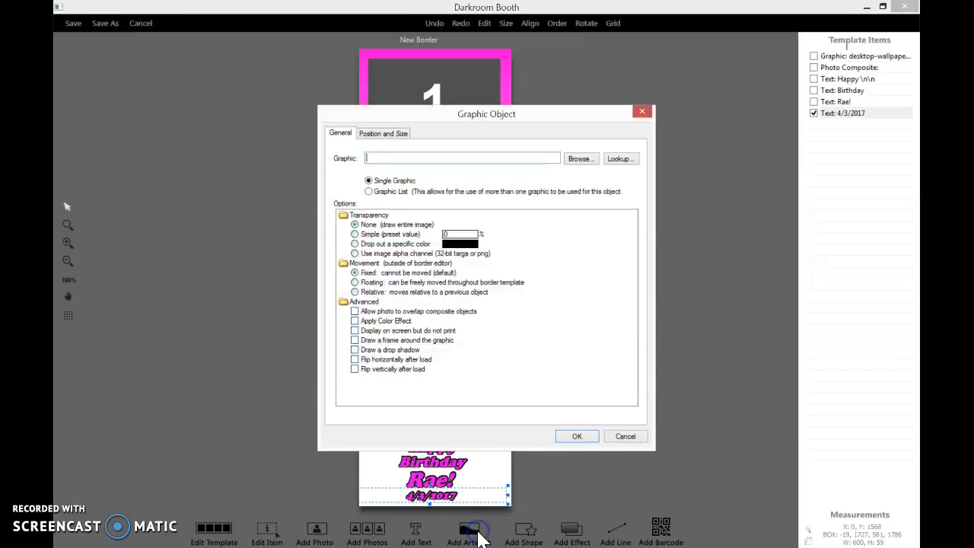
click(578, 159)
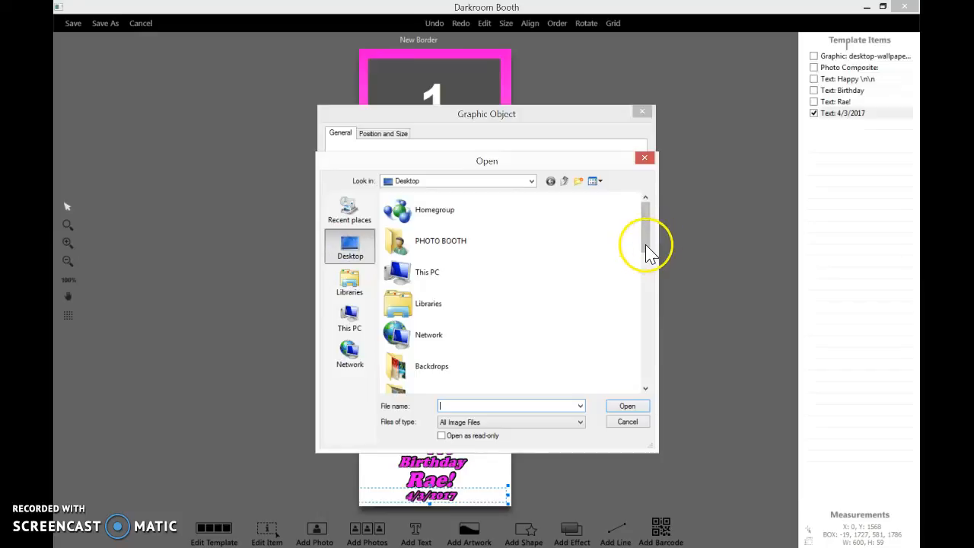
drag(645, 246, 648, 337)
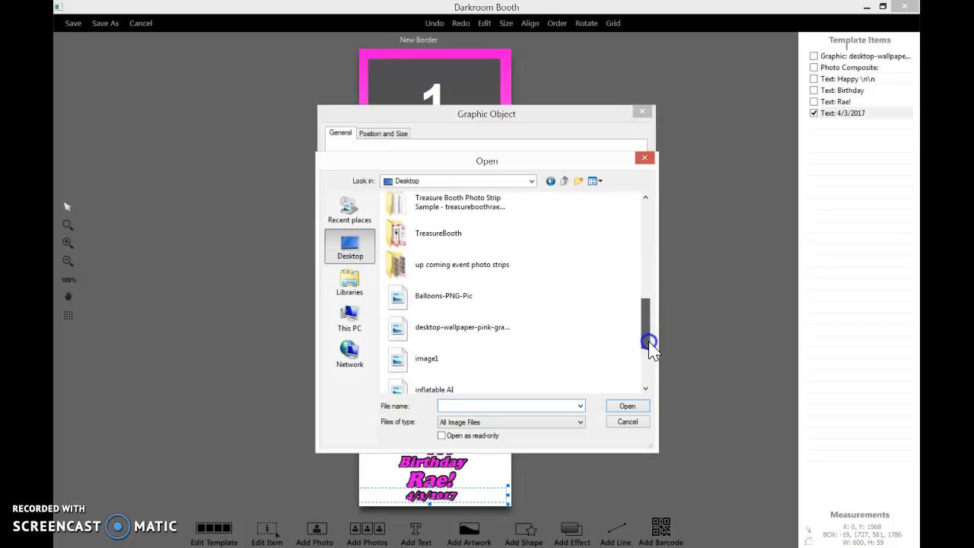
click(446, 302)
click(628, 405)
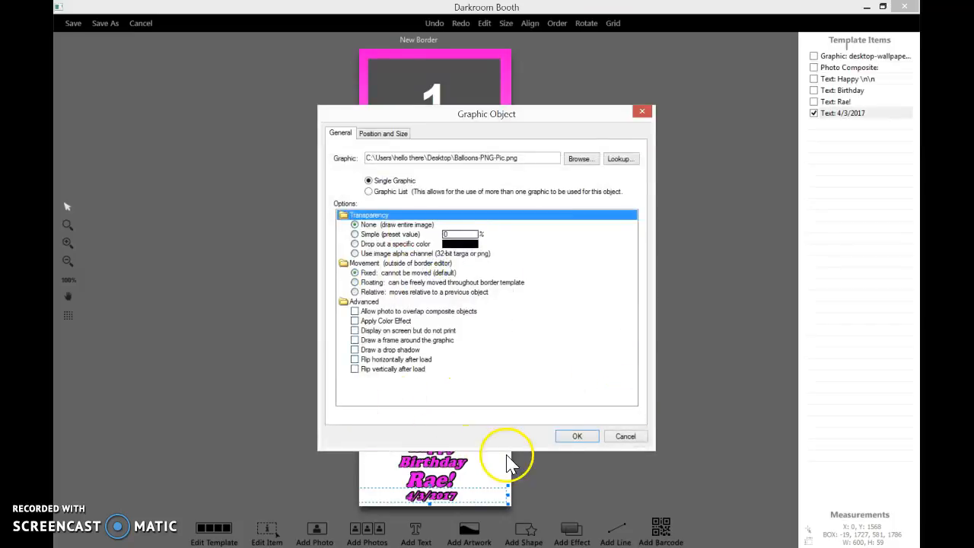
click(572, 435)
Step: Place the balloon graphic in the strip's lower-left corner beside the birthday text and shrink it to about 217 by 277
drag(431, 259, 481, 295)
click(497, 215)
drag(497, 214, 359, 499)
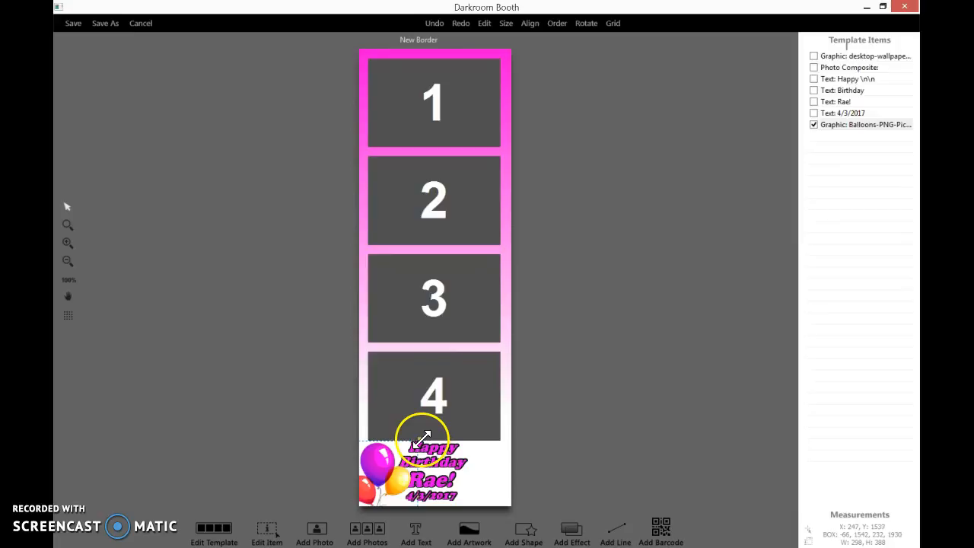
drag(421, 445, 393, 468)
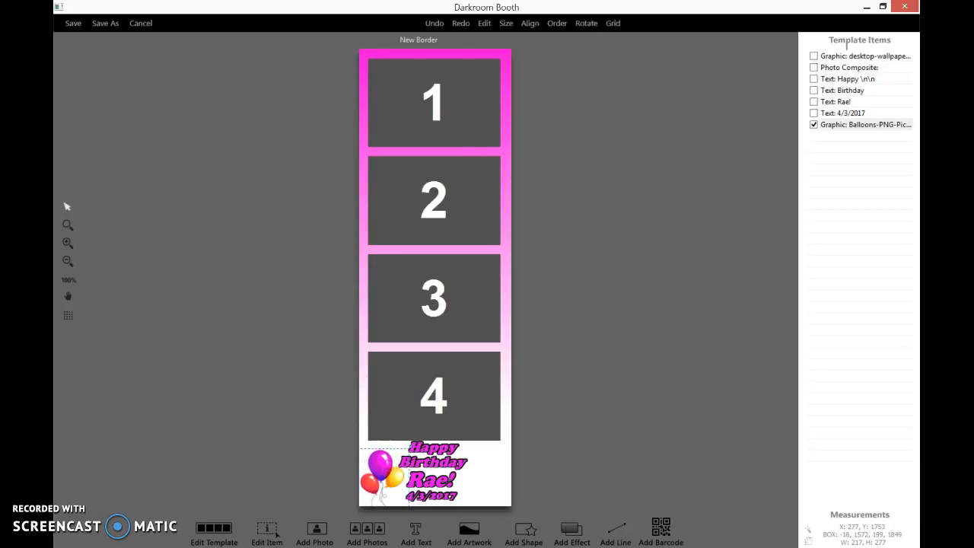
Step: Duplicate the balloon graphic and place the copy on the opposite side of the birthday text, level with the original
right_click(388, 479)
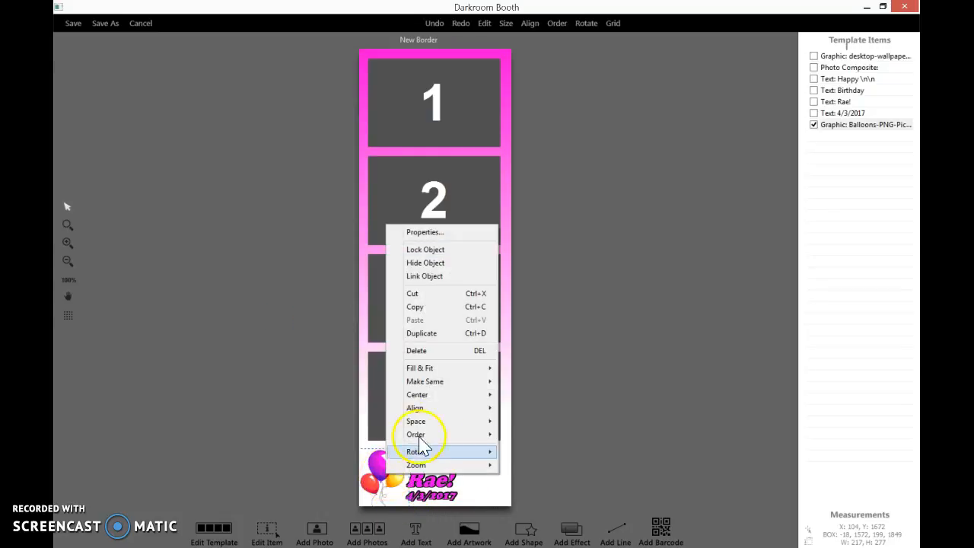
click(447, 335)
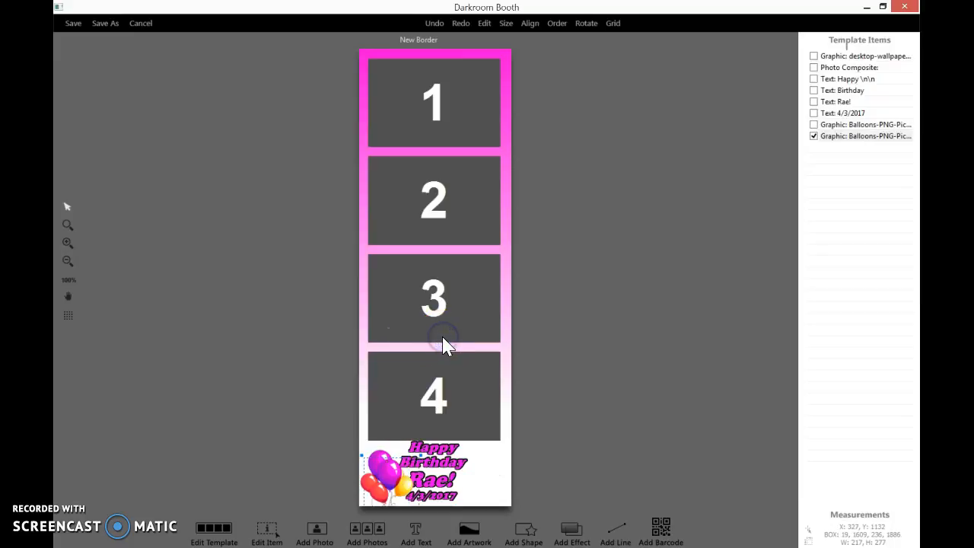
drag(377, 478, 469, 472)
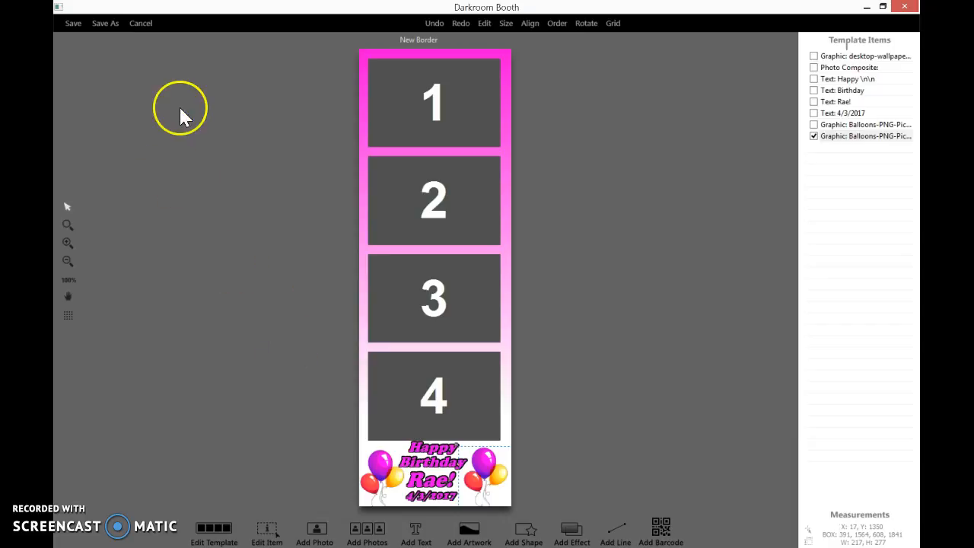
Step: Save the border template in BoothTemplates under a new name made of "Happybday", the celebrant's name and "43"
click(104, 24)
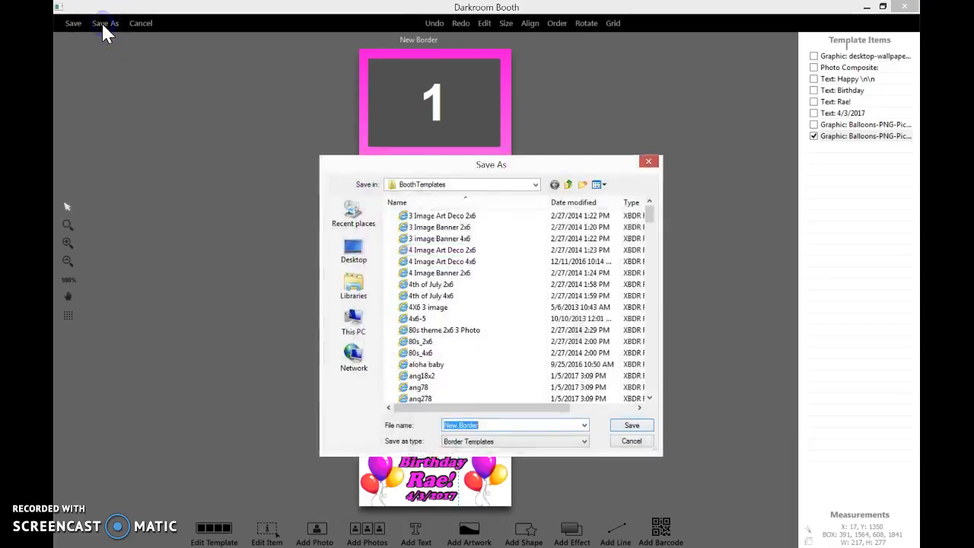
text(Happybdayrae)
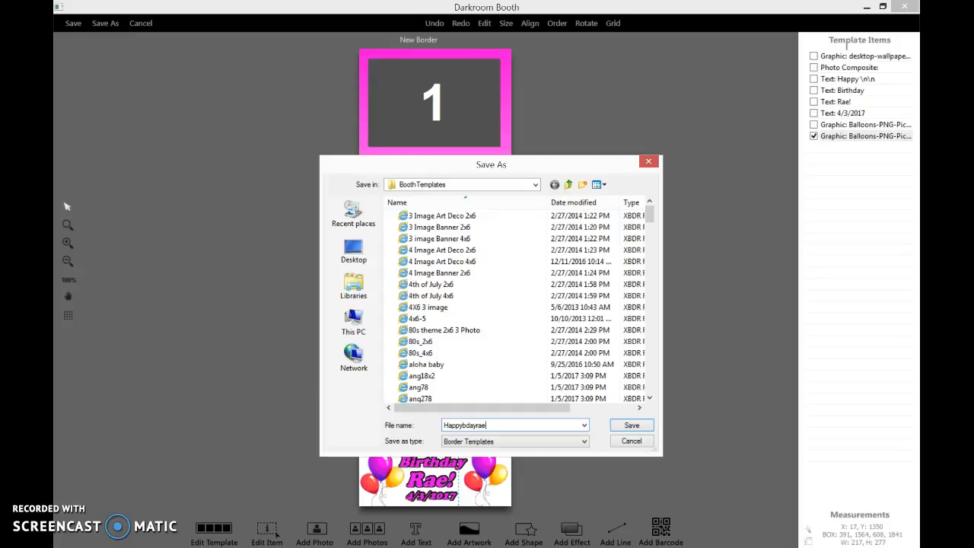
text(43)
click(627, 428)
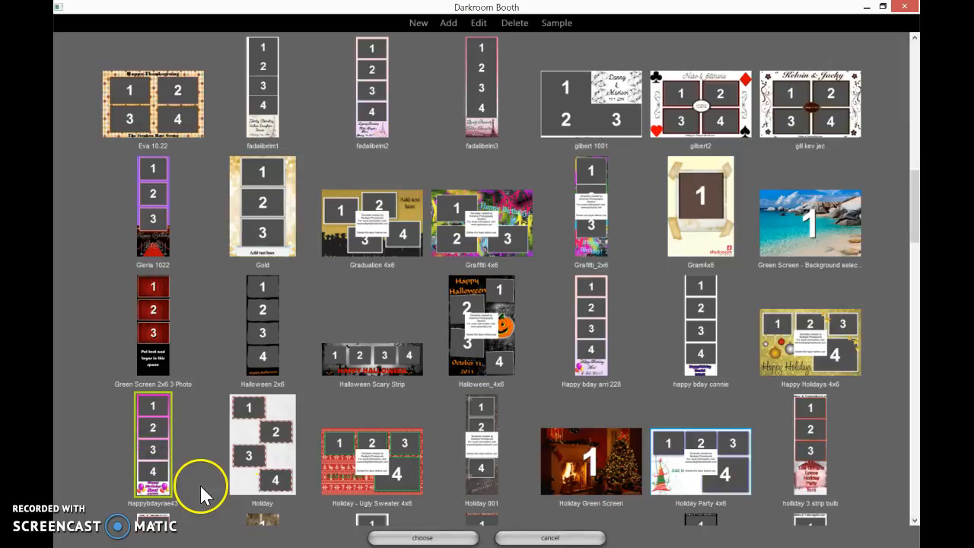
Step: Set the newly saved birthday strip as the custom print template for the Sample Beach Theme event
click(424, 536)
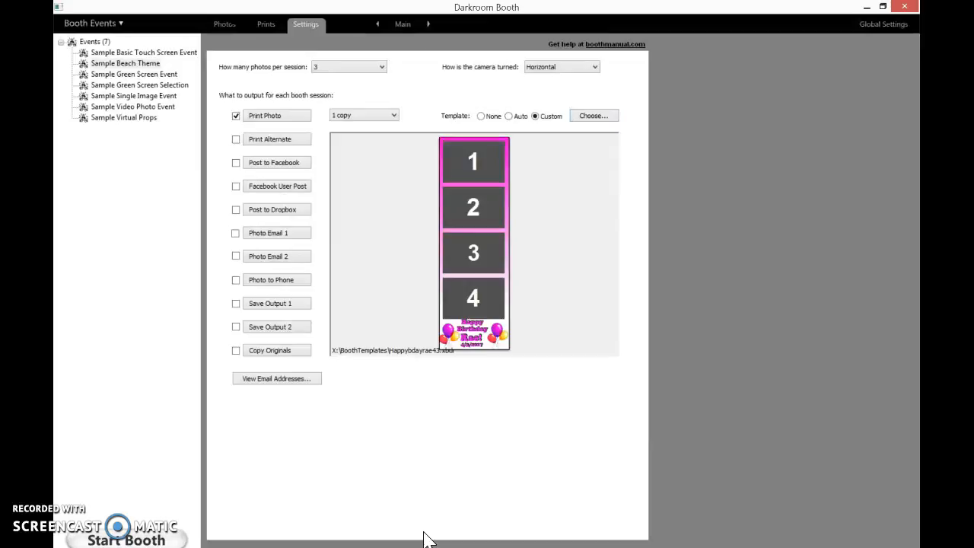
click(130, 540)
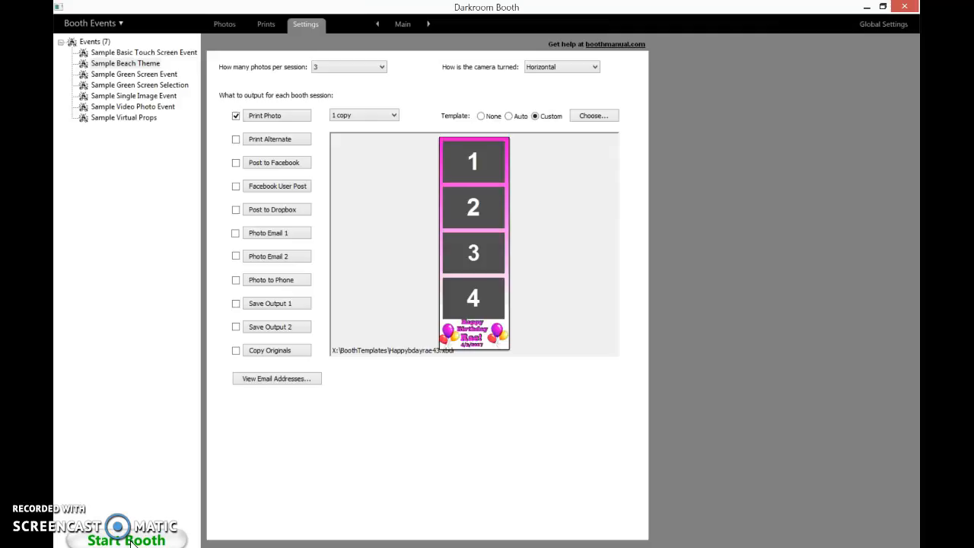
click(205, 492)
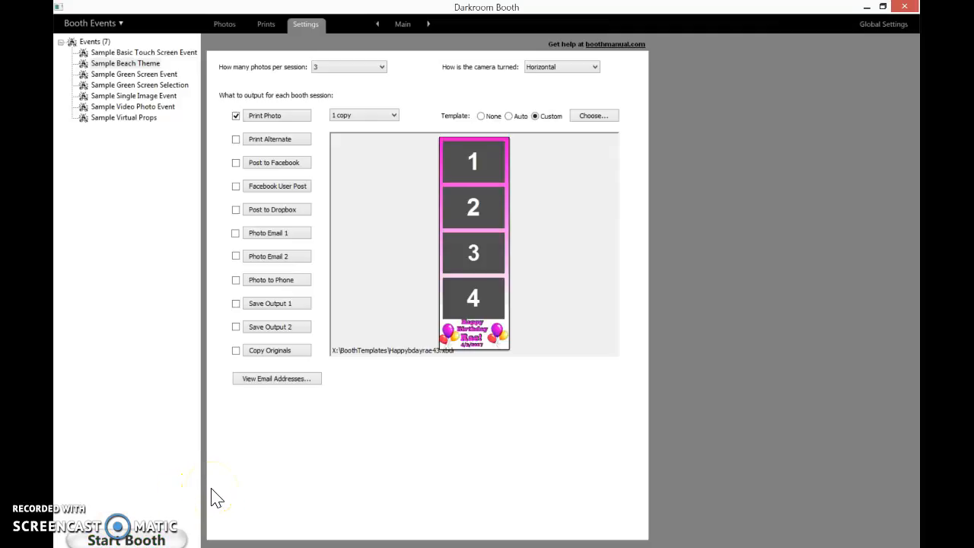